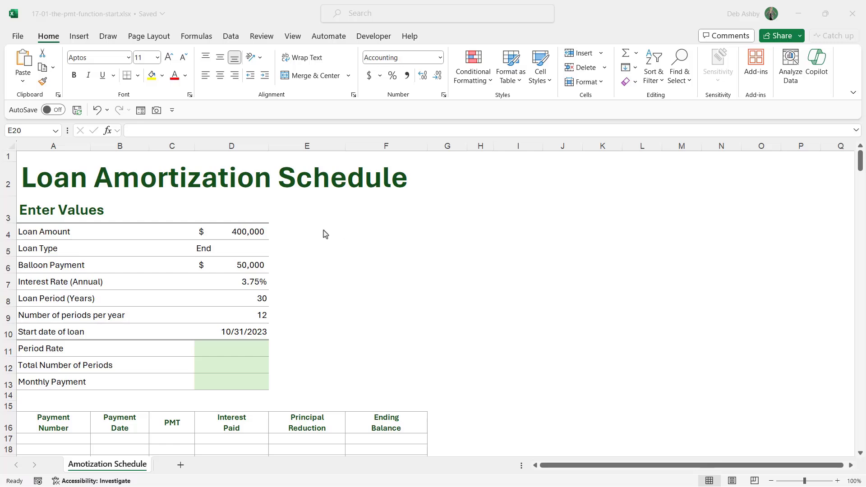
Step: Review the loan input values, the three blank calculation rows and the layout of the empty payment schedule
scroll(325, 234, "down", 3)
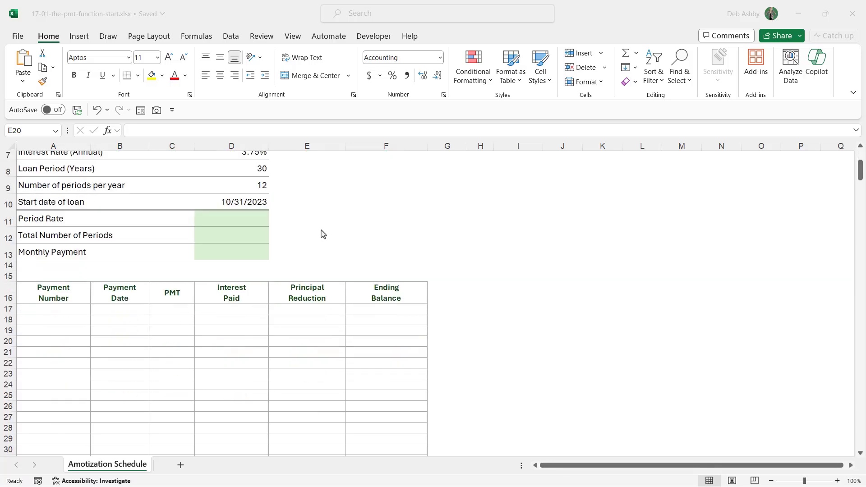
scroll(323, 234, "up", 1)
scroll(323, 234, "down", 1)
scroll(323, 233, "up", 2)
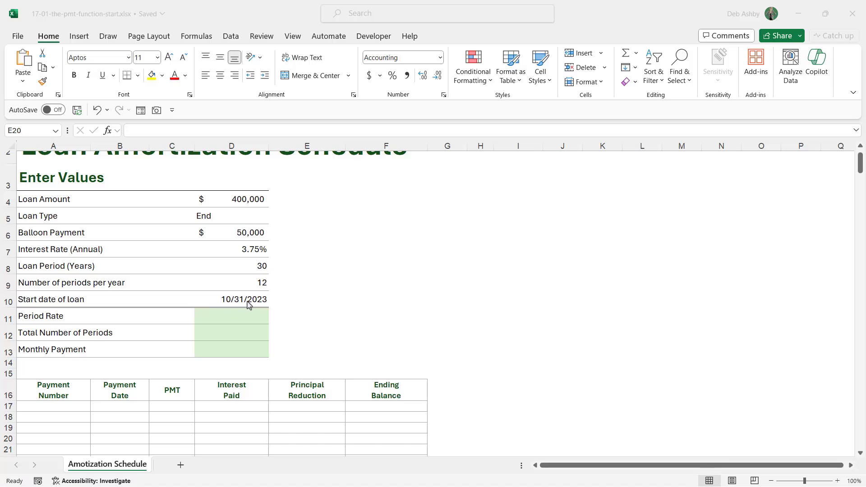
scroll(325, 294, "down", 3)
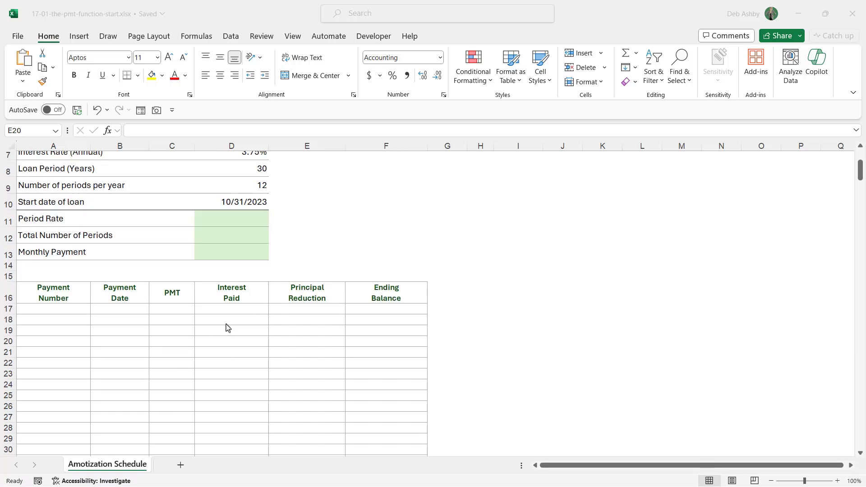
scroll(228, 328, "up", 2)
scroll(236, 293, "up", 1)
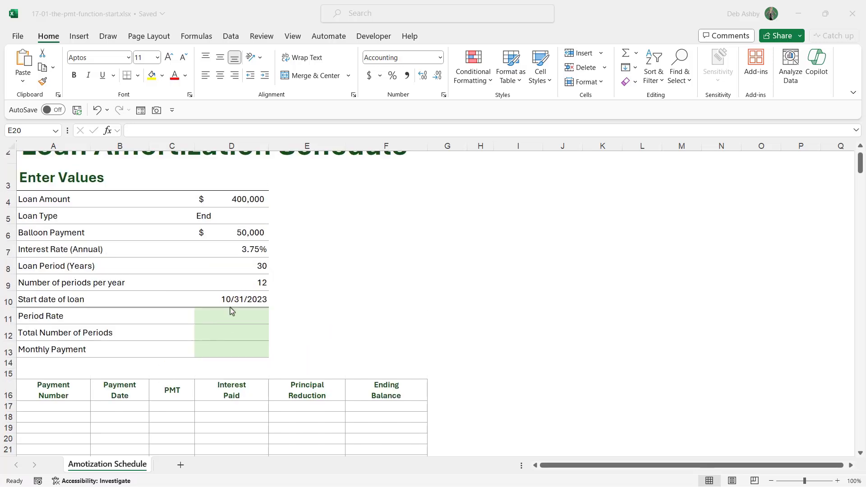
left_click(89, 314)
left_click(123, 332)
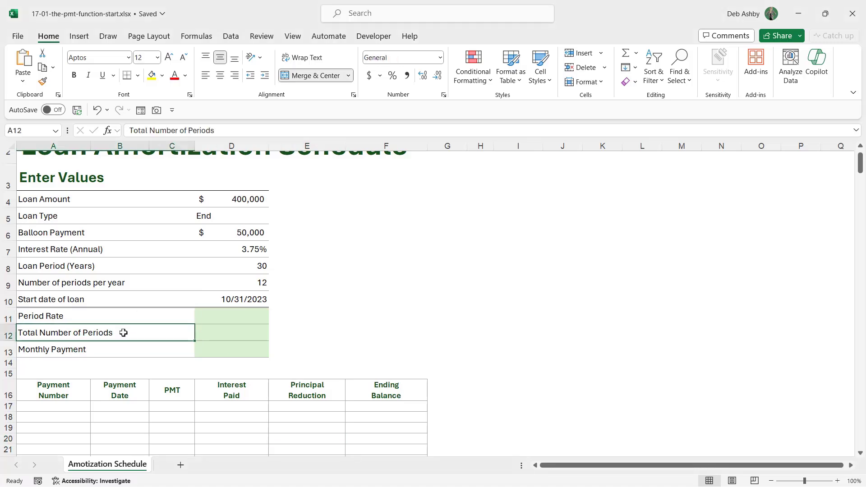
left_click(102, 346)
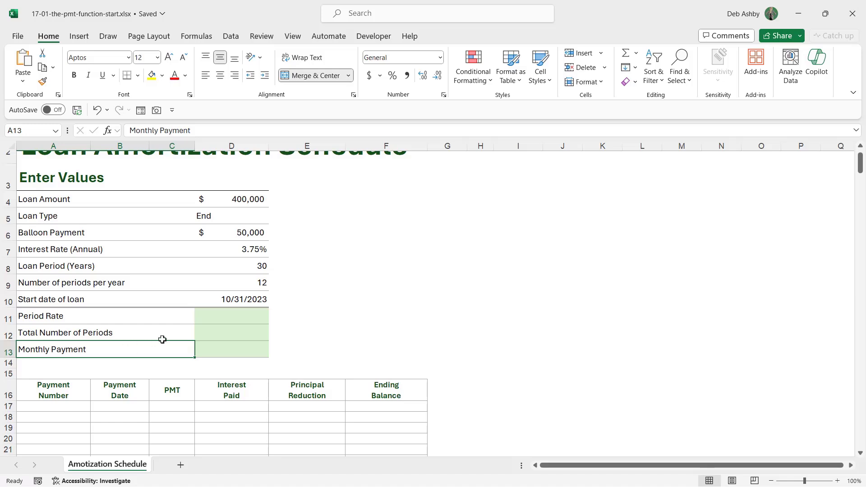
Step: Calculate the Period Rate in D11 by dividing the annual interest rate by the periods per year with =D7/D9
left_click(218, 315)
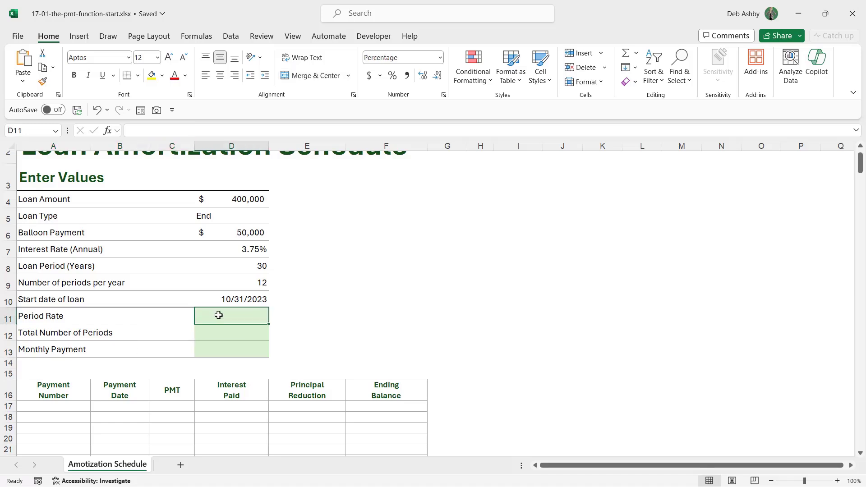
left_click(242, 248)
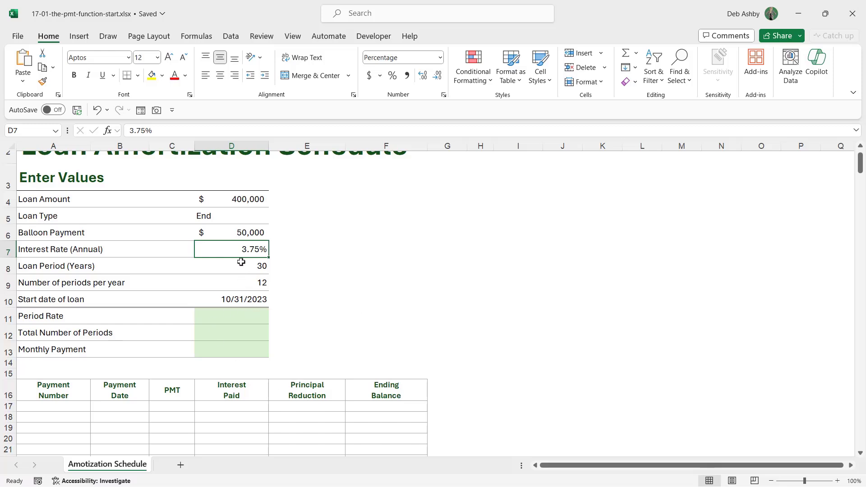
left_click(231, 320)
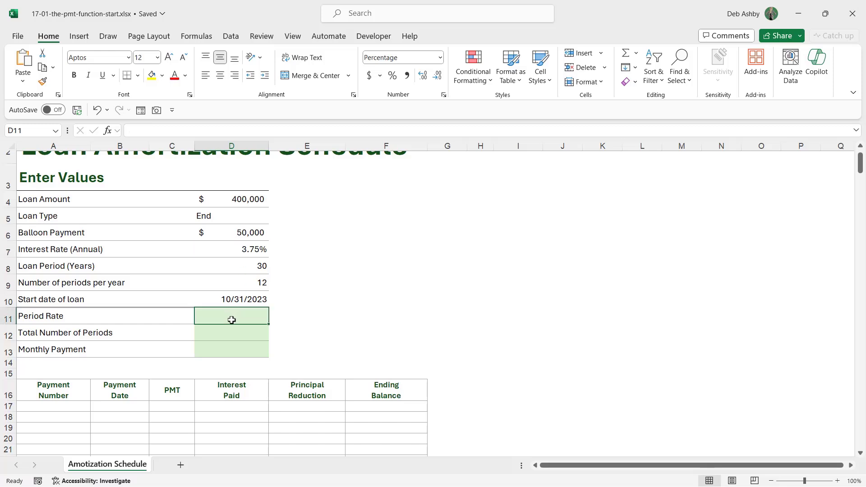
type("=")
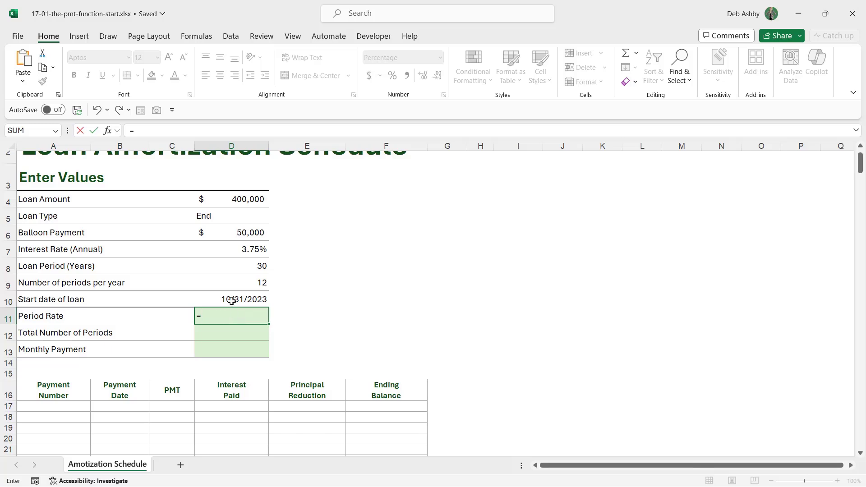
left_click(235, 249)
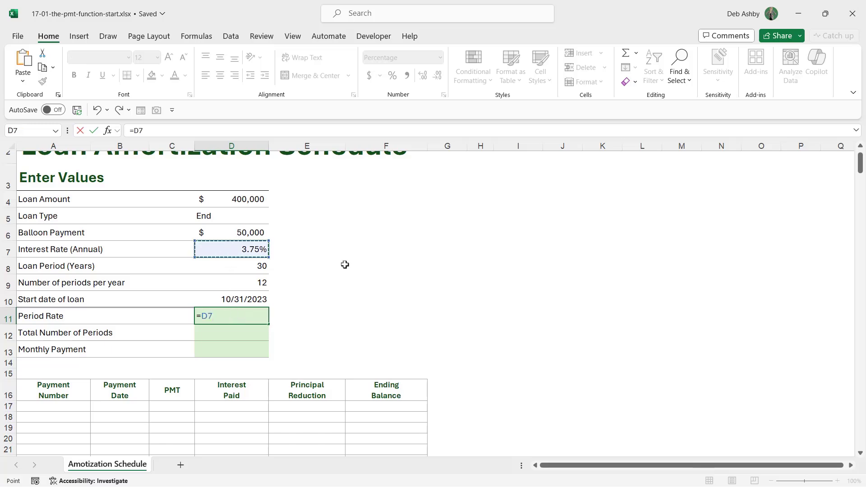
type("/")
left_click(252, 282)
key("Return")
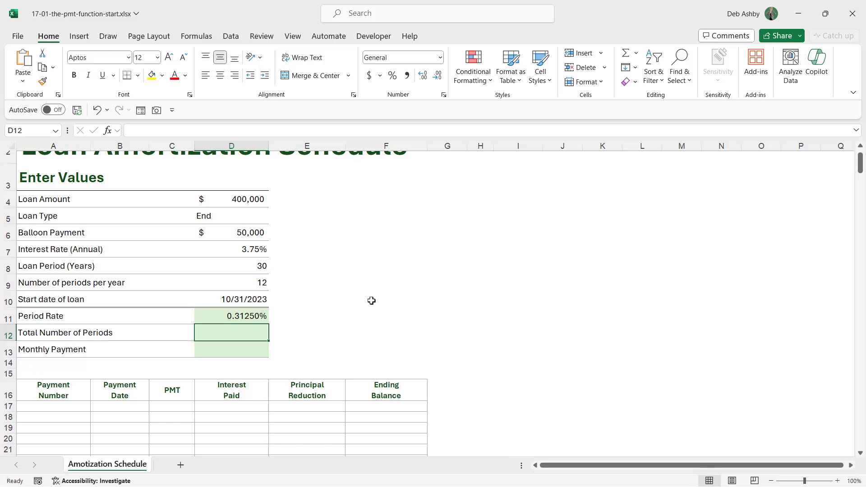
Step: Calculate the Total Number of Periods in D12 by multiplying loan years by periods per year with =D8*D9
type("=")
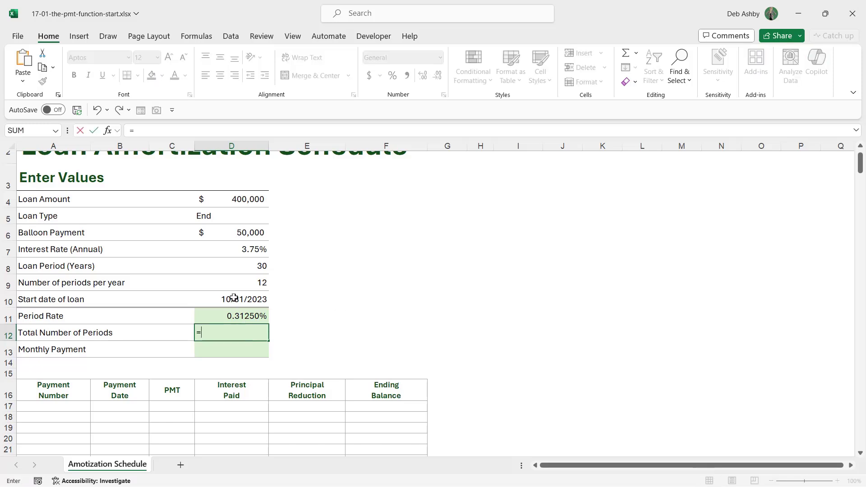
left_click(233, 265)
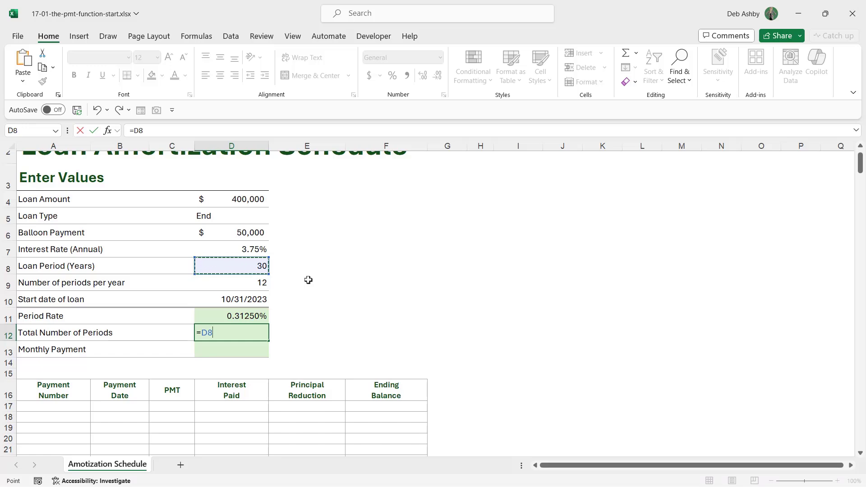
type("*")
left_click(248, 284)
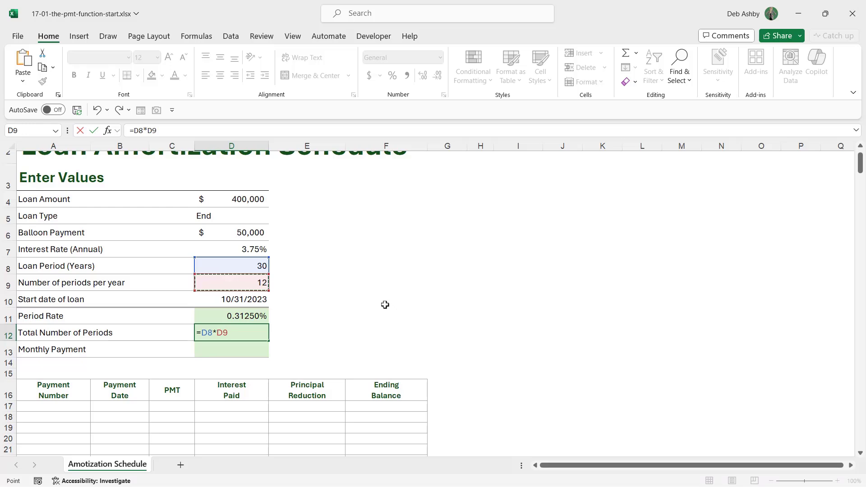
key("Return")
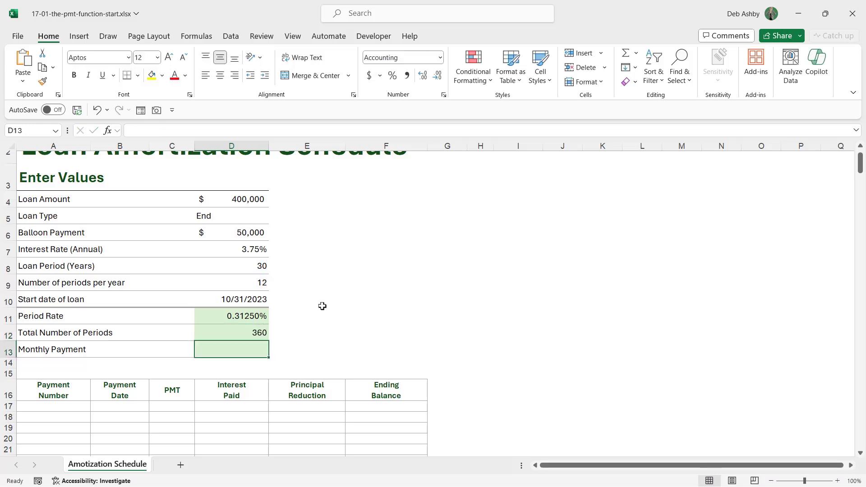
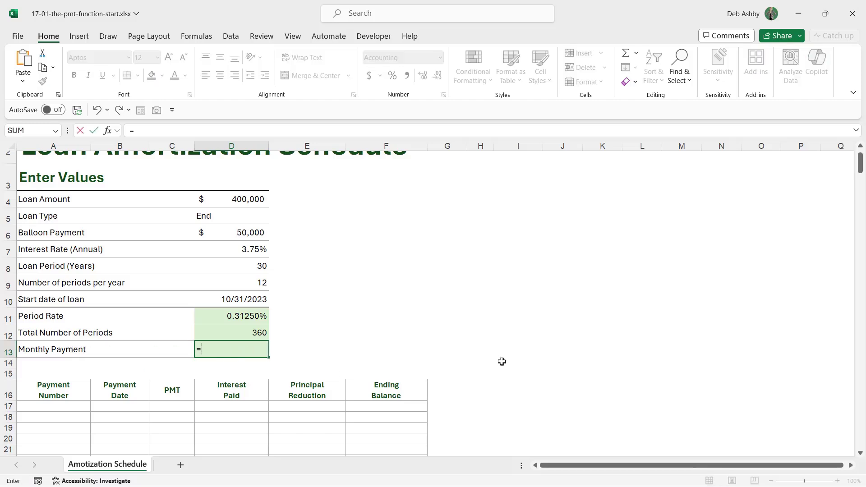
Step: Calculate the Monthly Payment in D13 with =PMT(D11,D12,D4,D6,0), using end-of-period payments
type("PMT(")
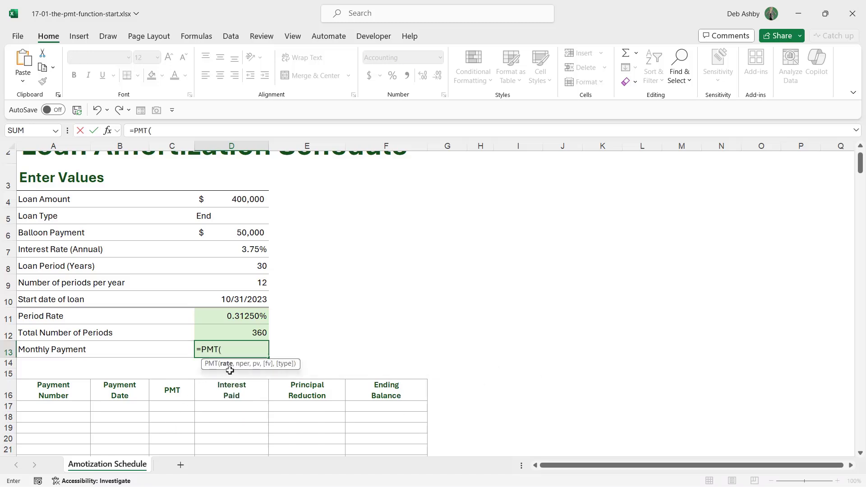
left_click(249, 315)
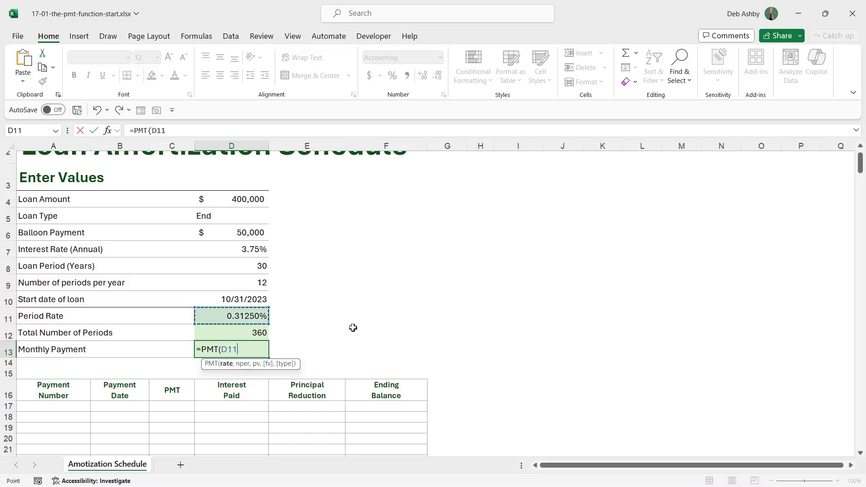
type(",")
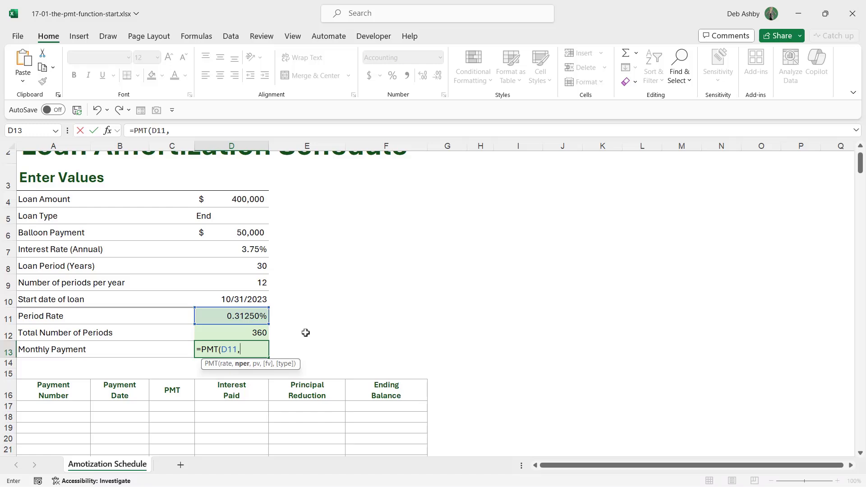
left_click(252, 333)
type(",")
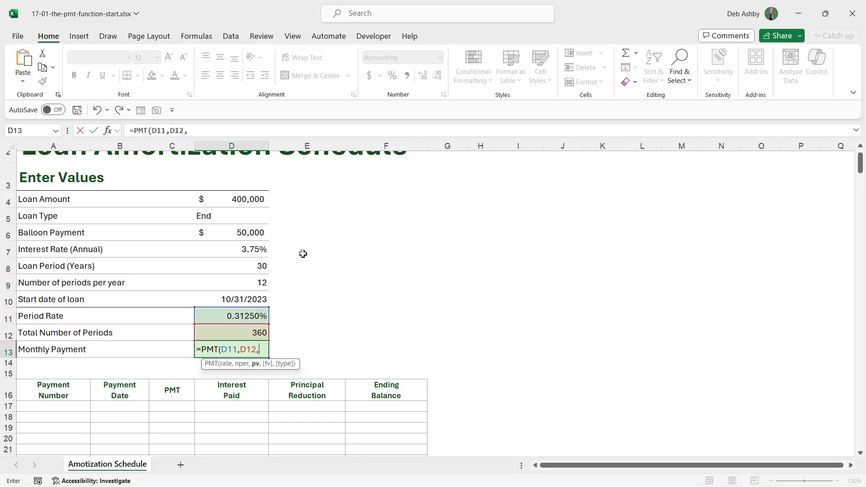
left_click(254, 201)
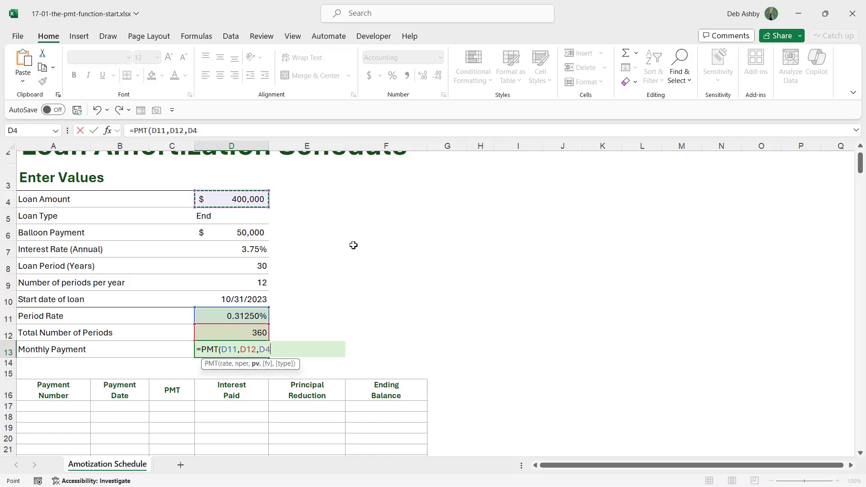
type(",")
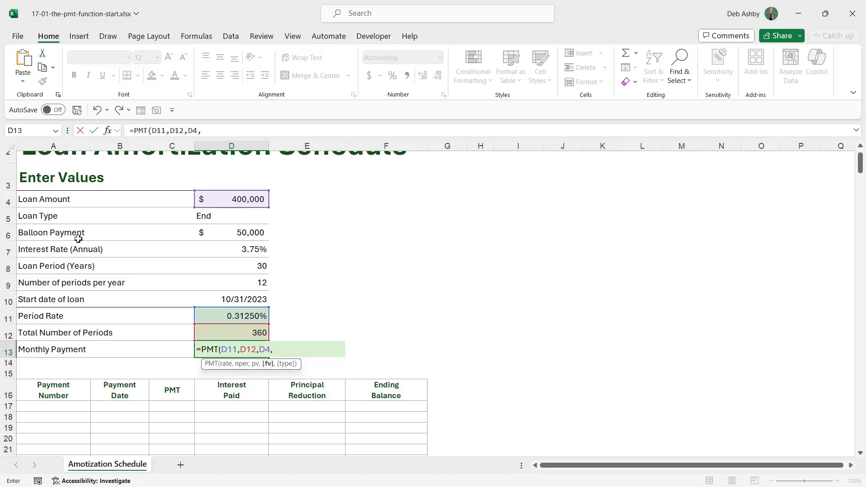
left_click(257, 234)
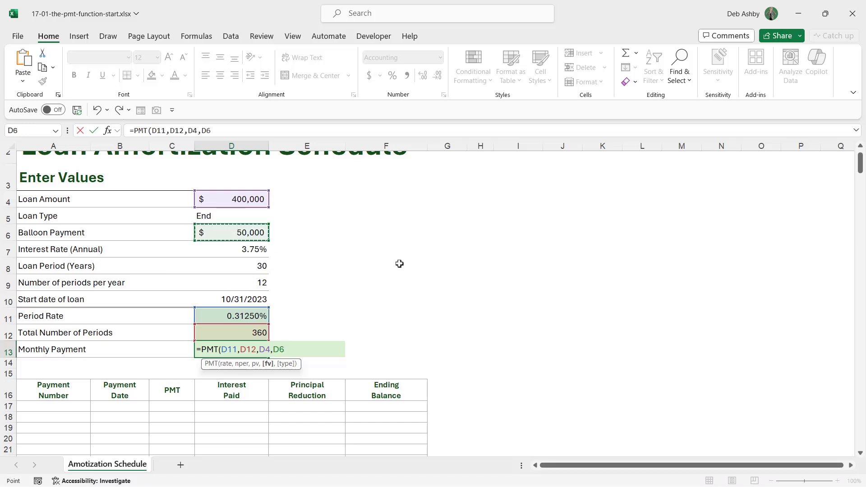
type(",")
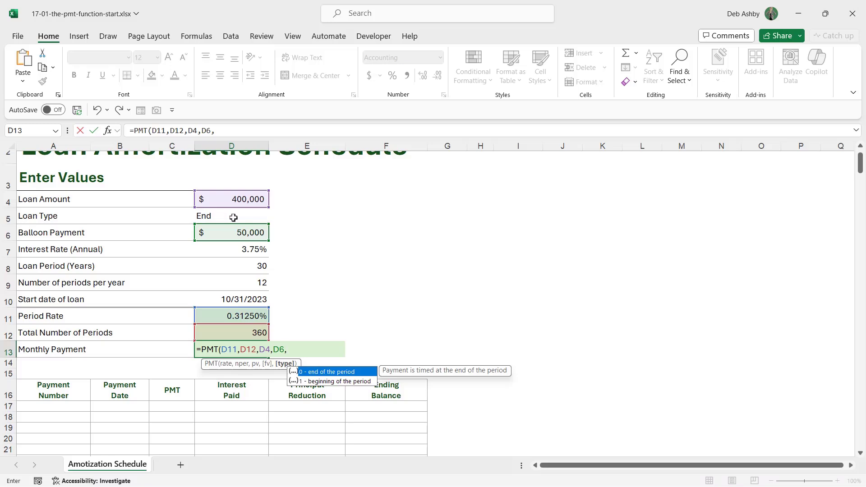
type("0)")
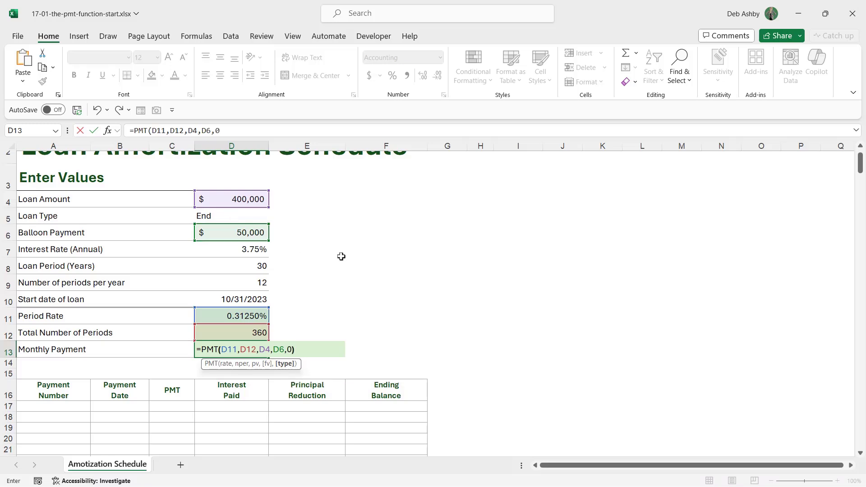
key("Return")
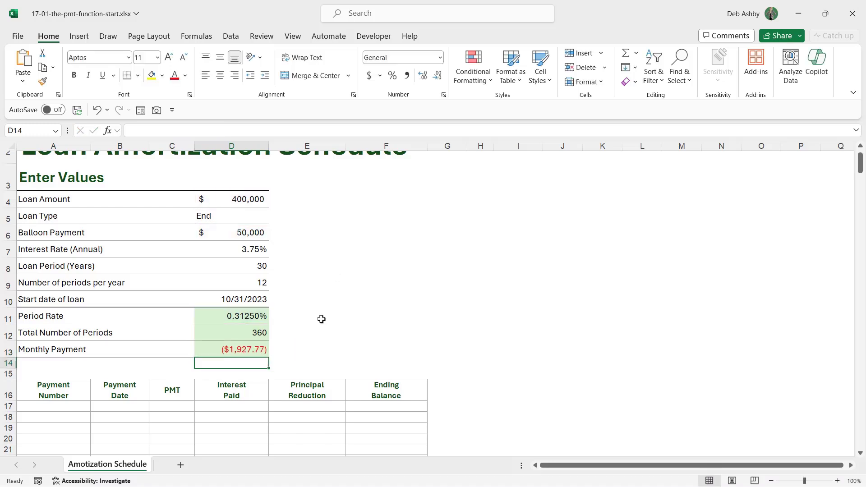
Step: Negate the loan amount argument in the Monthly Payment formula so D13 reads =PMT(D11,D12,-D4,D6,0)
left_click(230, 352)
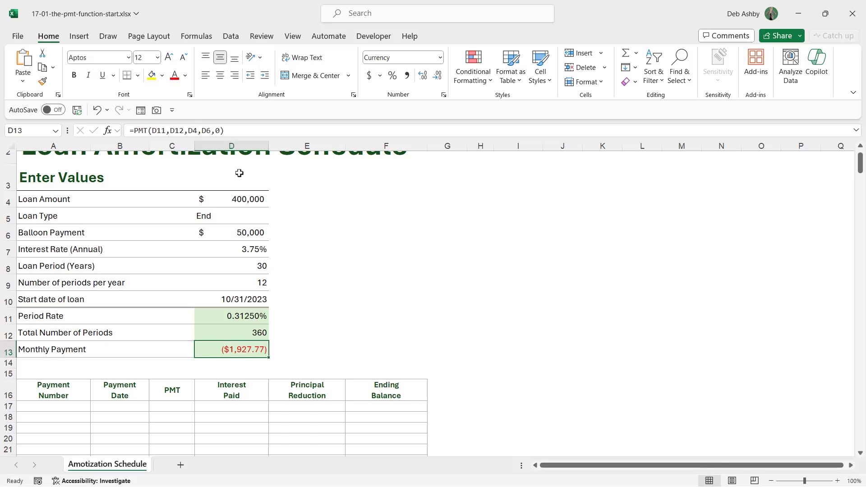
left_click(200, 130)
left_click(189, 130)
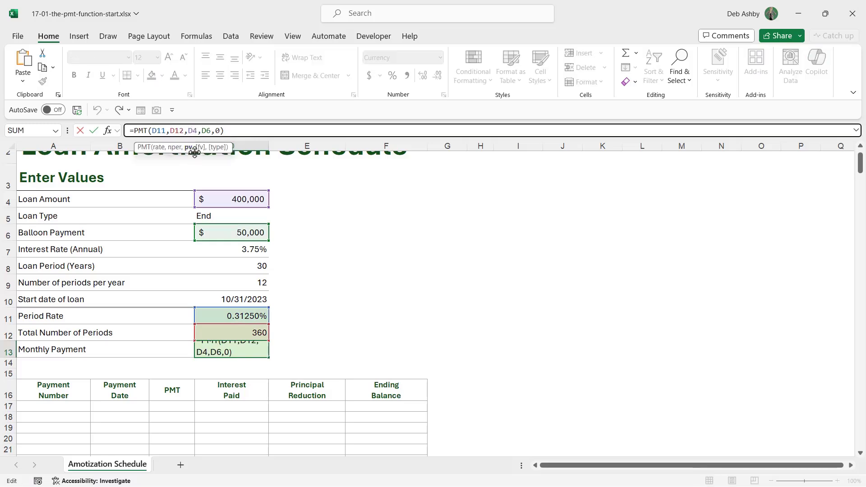
type("-")
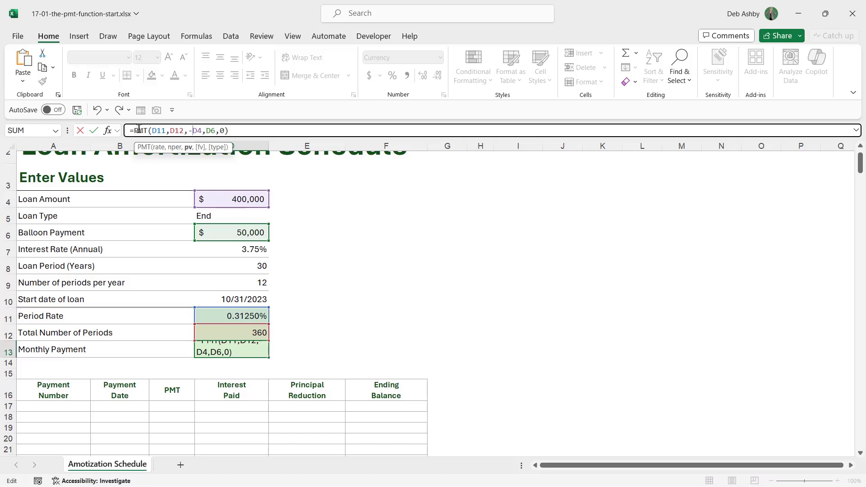
key("Return")
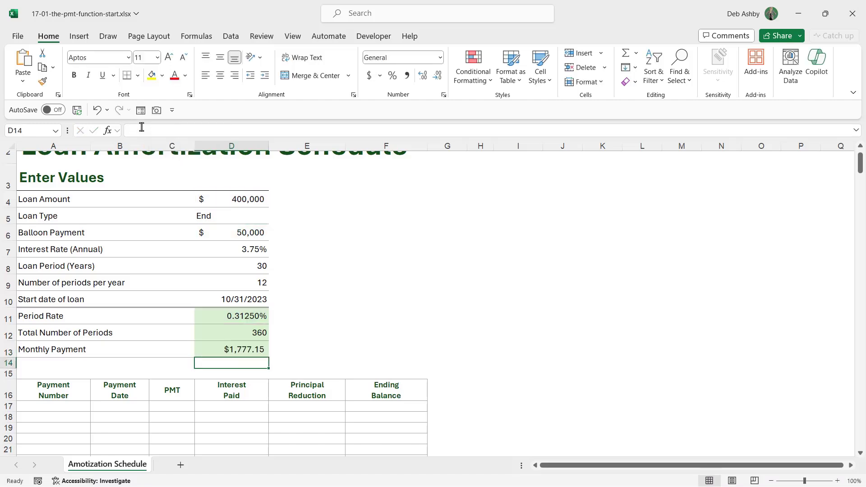
Step: Apply the Accounting number format to the Monthly Payment in D13
left_click(244, 351)
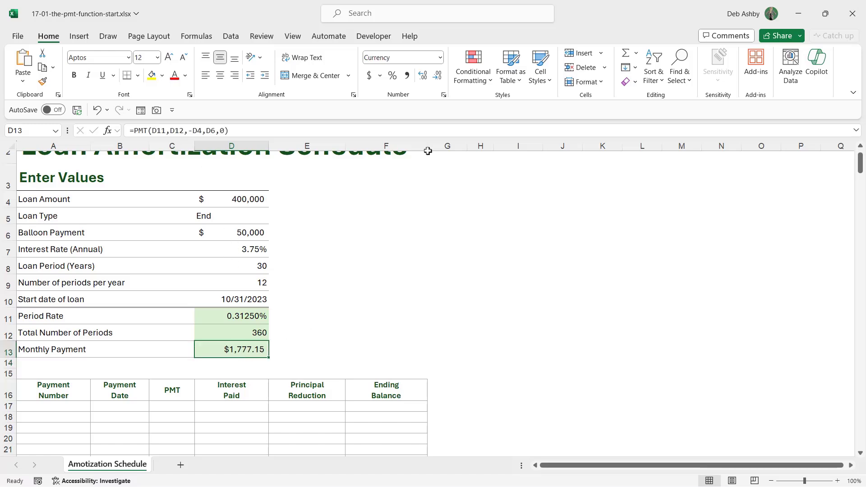
left_click(440, 58)
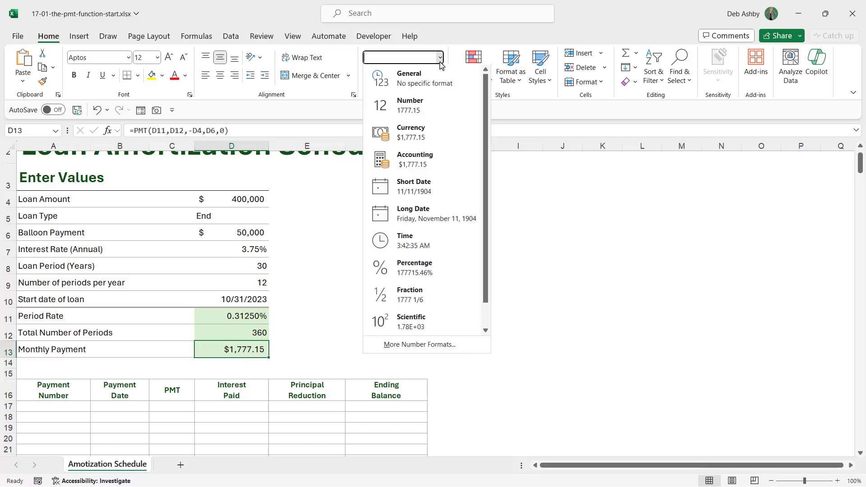
left_click(412, 158)
scroll(302, 299, "down", 1)
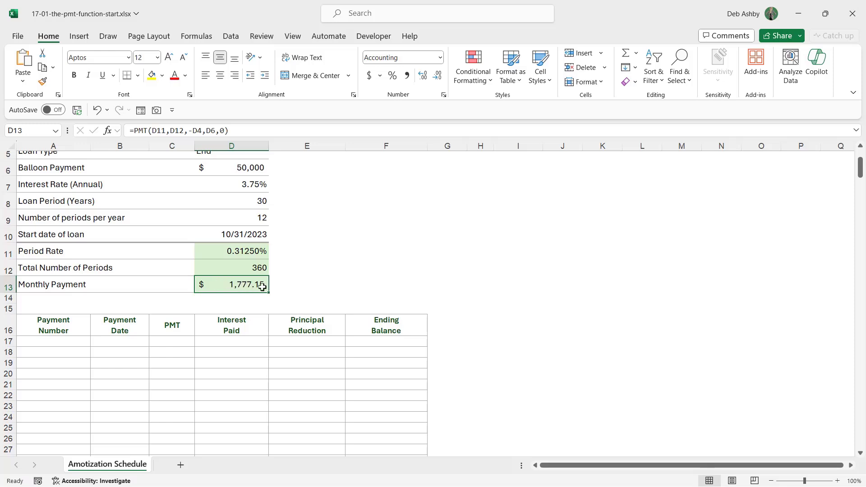
scroll(265, 257, "down", 1)
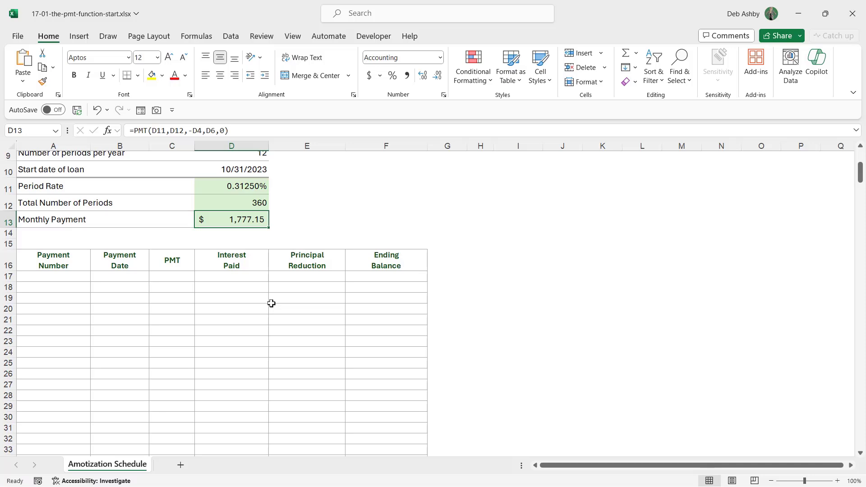
left_click(49, 277)
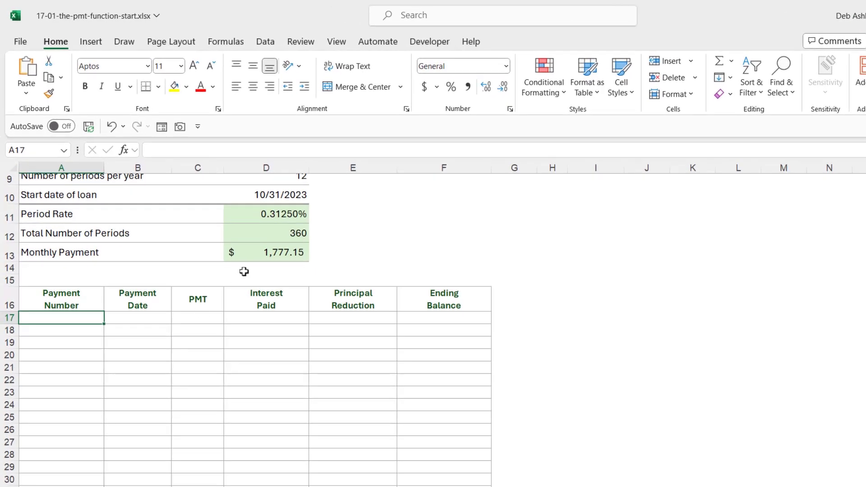
left_click(301, 234)
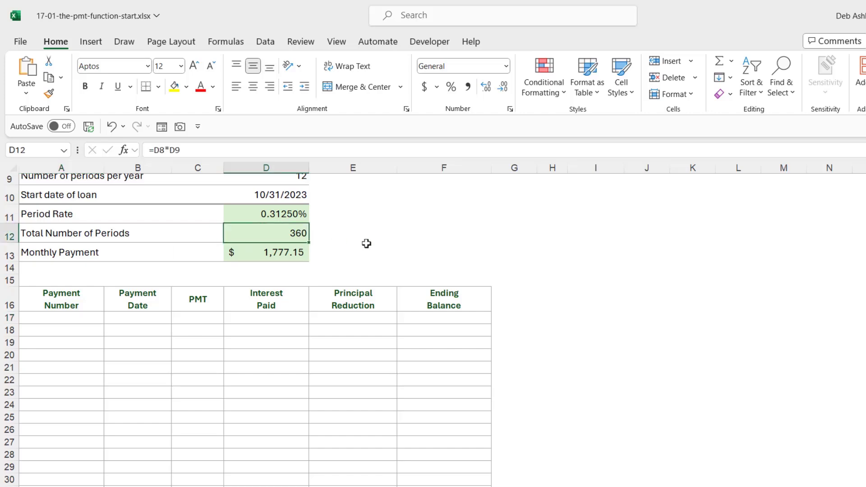
left_click(90, 323)
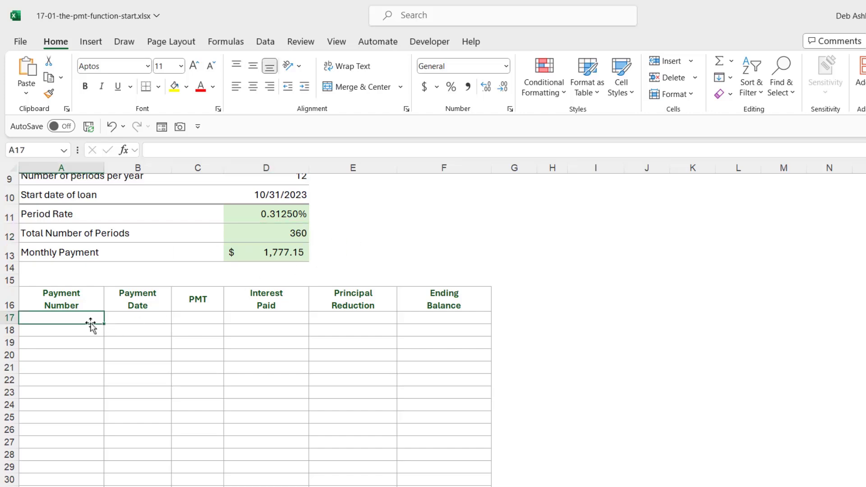
type("0")
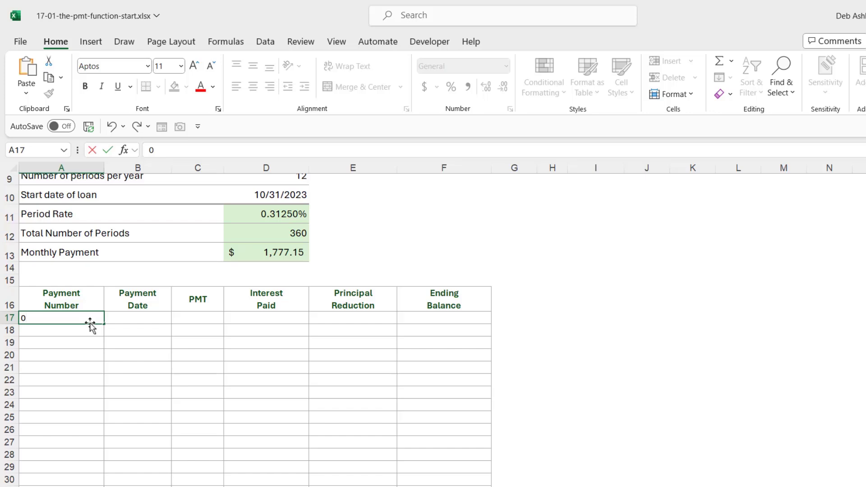
key("Return")
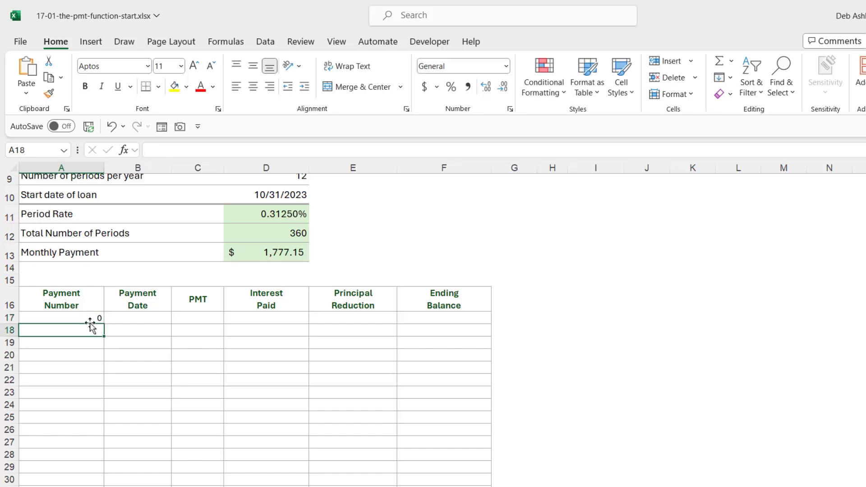
type("1")
key("Return")
type("2")
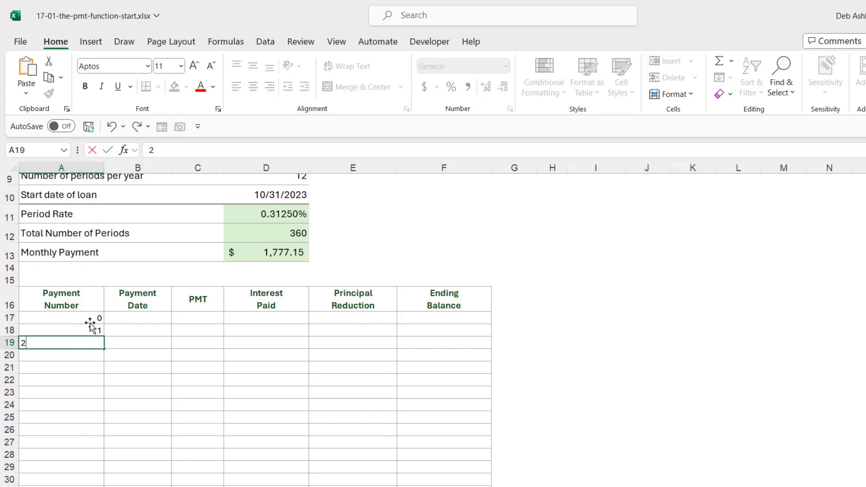
left_click(153, 354)
left_click_drag(91, 321, 92, 346)
key("Delete")
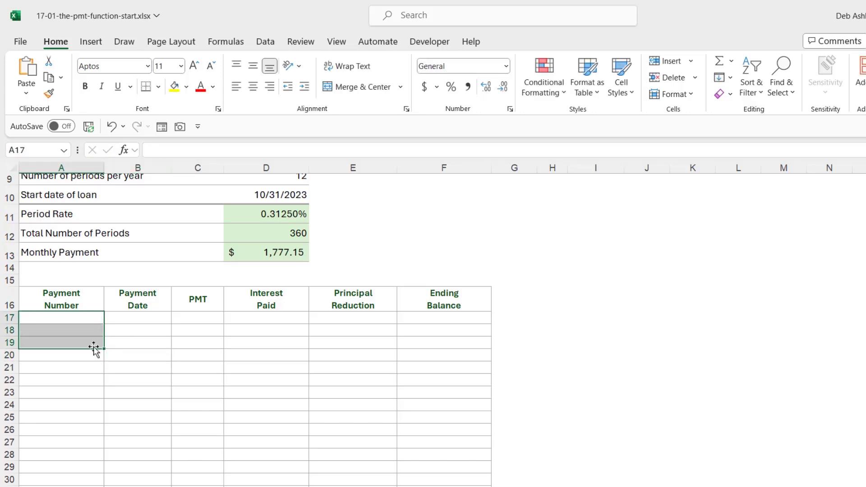
left_click(135, 367)
Step: Generate the Payment Number column from A17 with =SEQUENCE(361,1,0,1), starting at 0 and increasing by 1
left_click(81, 320)
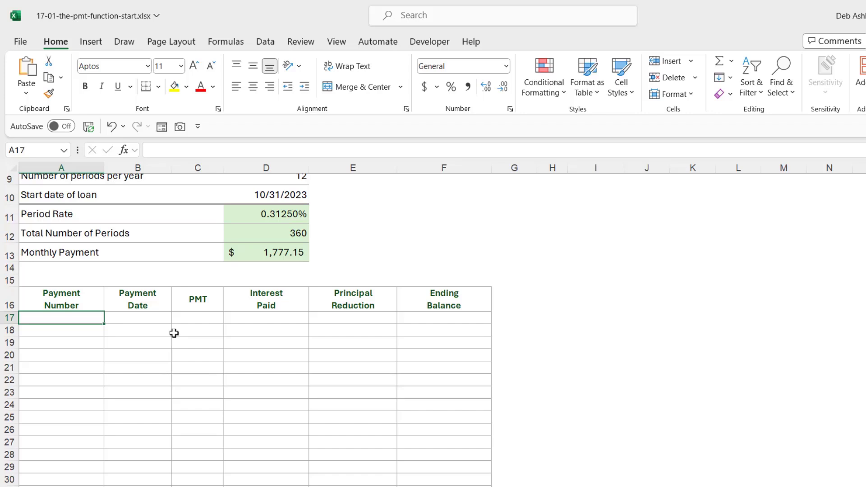
type("=SEQ")
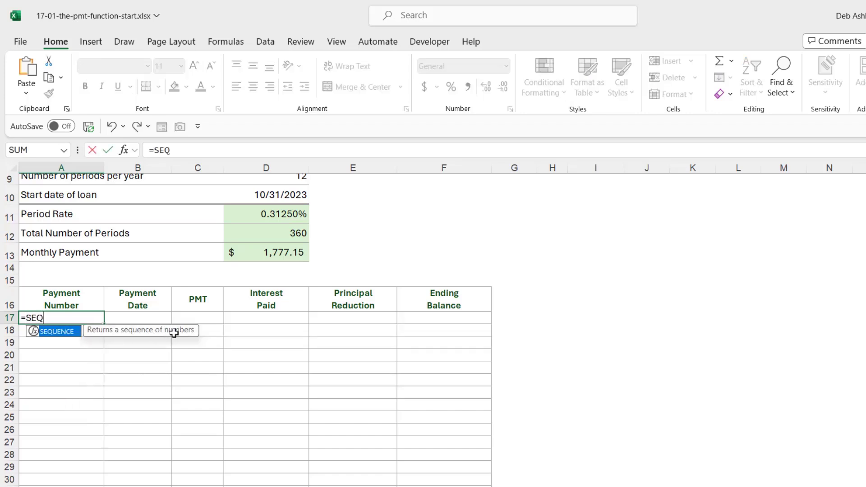
key("Tab")
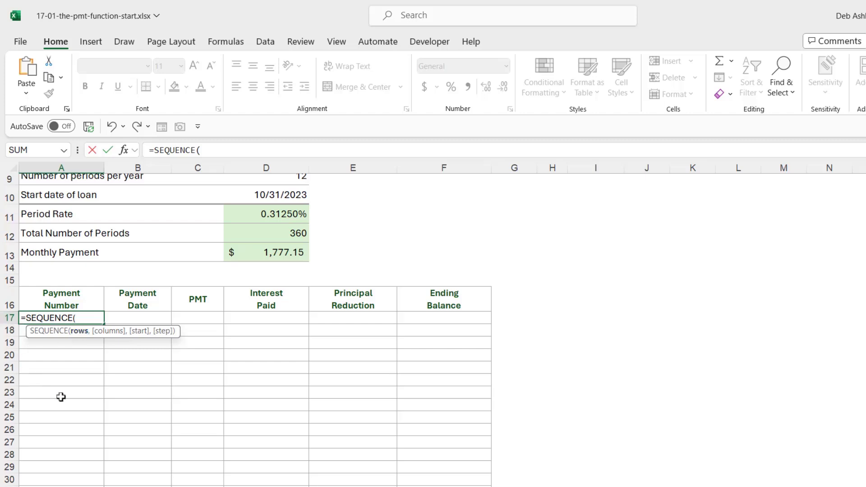
type("361,")
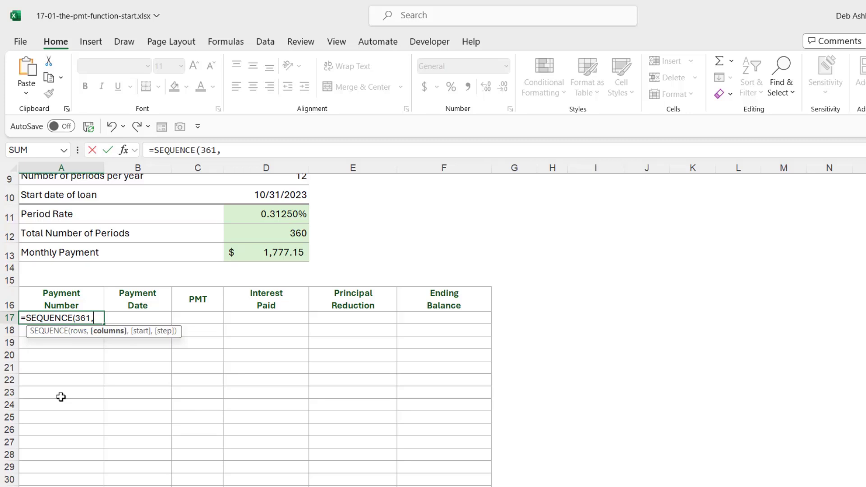
type("1,0")
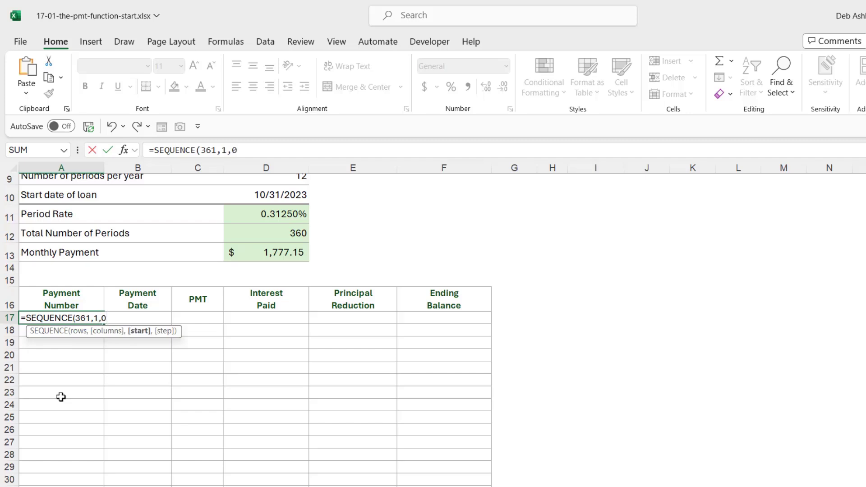
type(",1)")
key("Return")
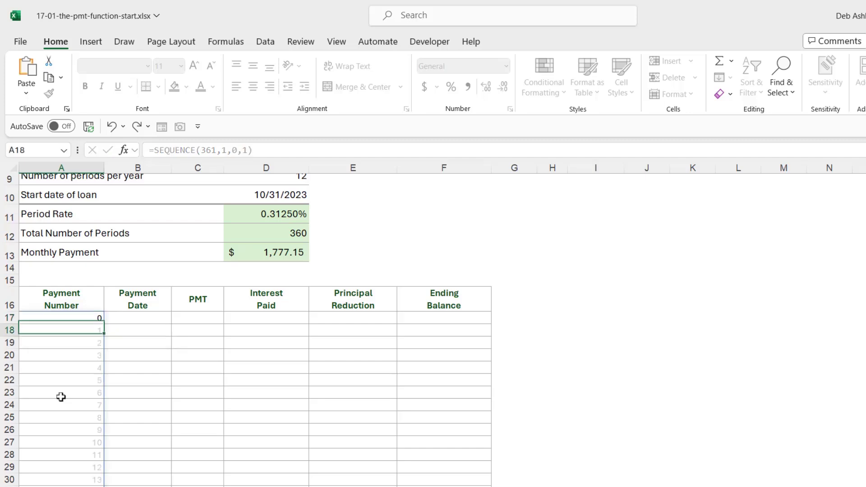
Step: Review the generated payment numbers down to the end of the column and return to the schedule's headers
left_click(61, 397)
key("Down")
key("Down")
key("Down")
key("Down")
key("Down")
key("Down")
key("Down")
key("Down")
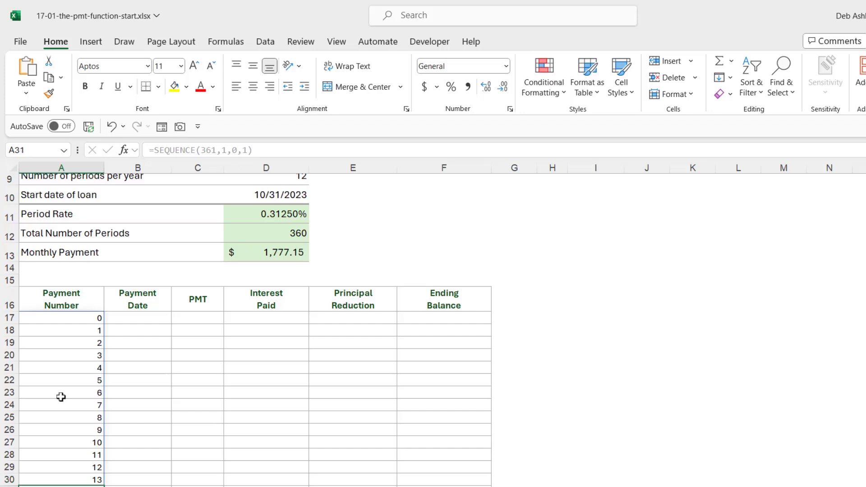
key("ctrl+Down")
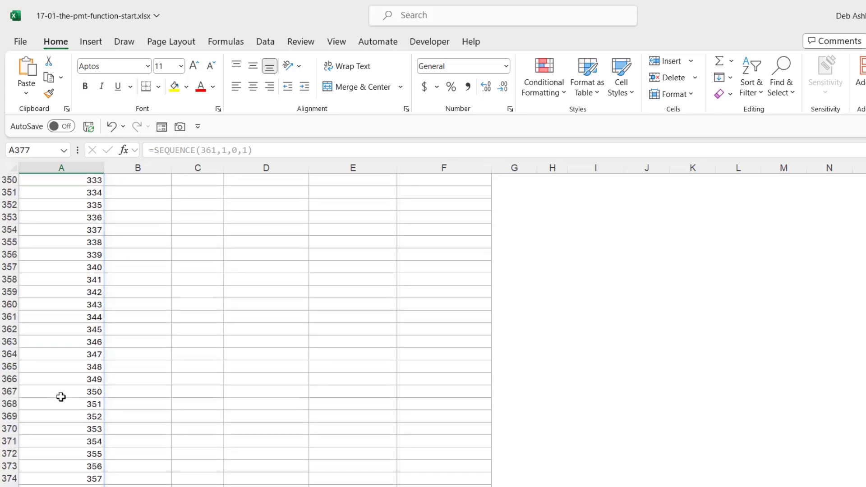
scroll(67, 447, "down", 2)
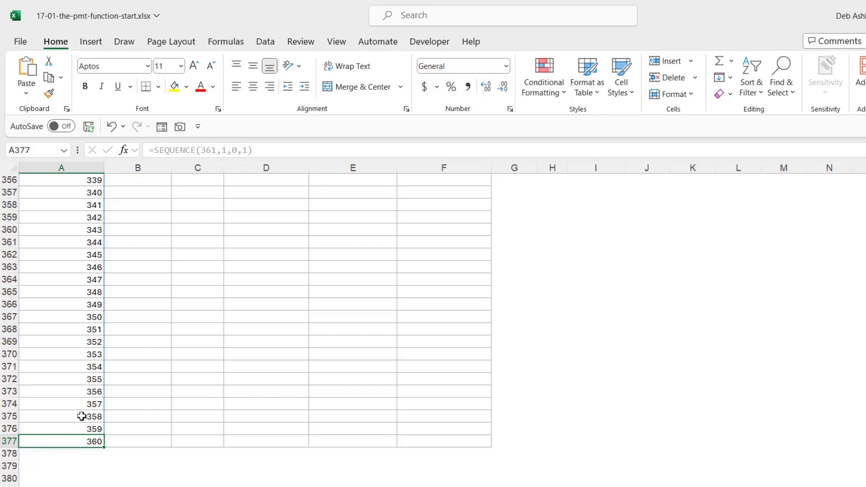
key("ctrl+Up")
scroll(122, 379, "up", 2)
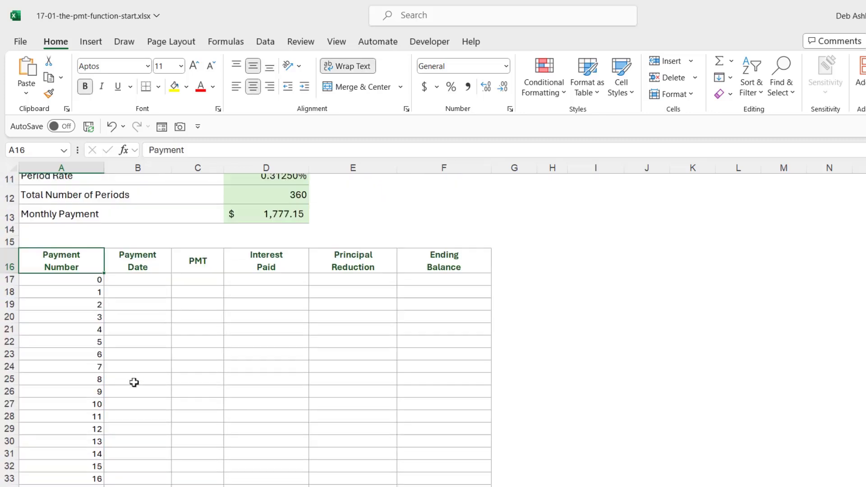
scroll(231, 377, "up", 2)
Step: Link the first Payment Date in B18 to the loan's start date with the absolute reference =$D$10
left_click(145, 355)
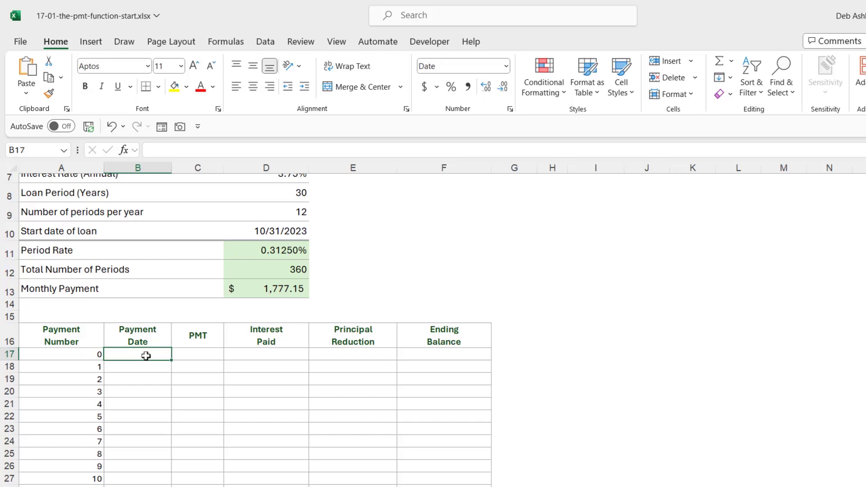
left_click(120, 367)
left_click(10, 366)
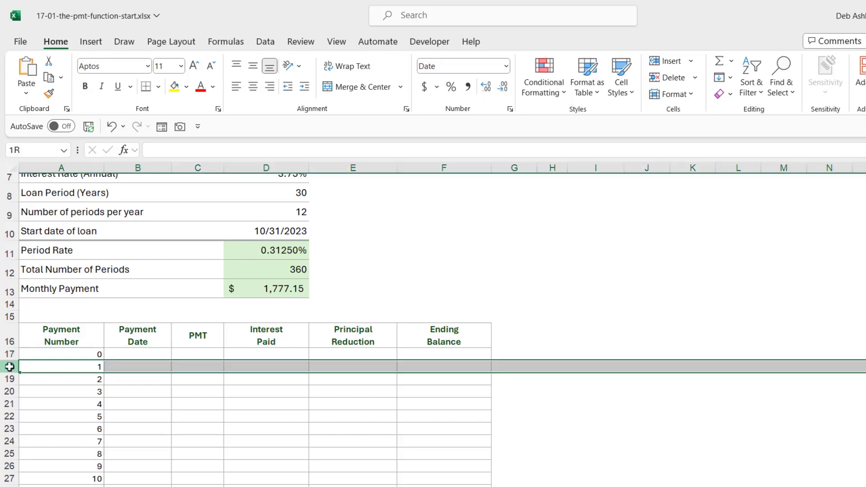
left_click(141, 365)
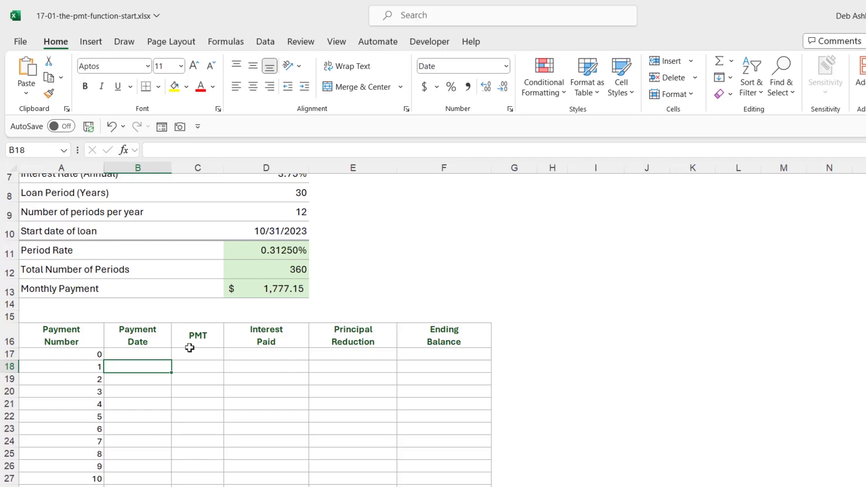
type("=")
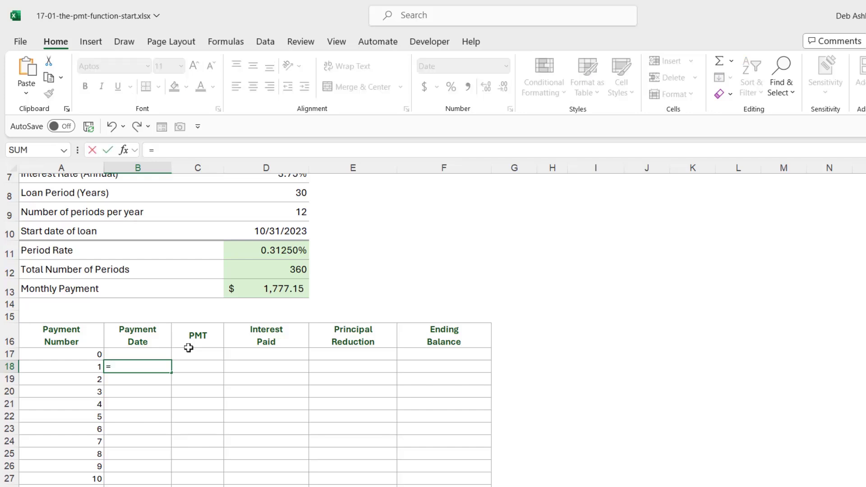
left_click(279, 234)
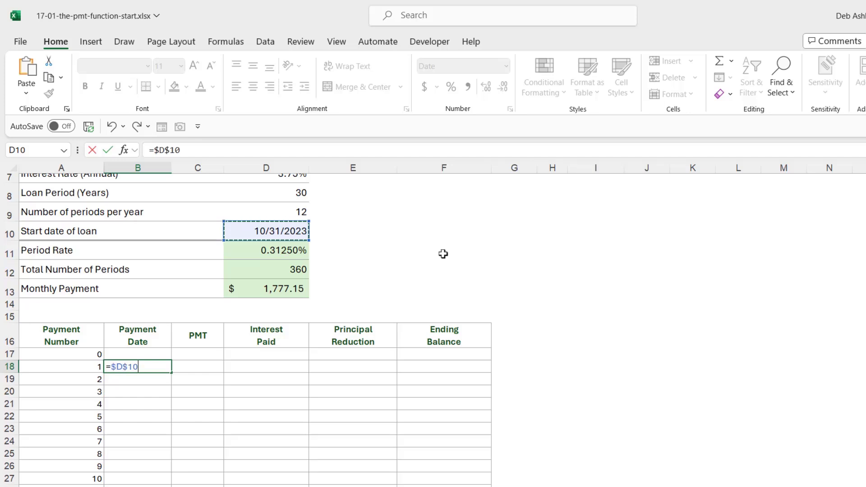
key("Return")
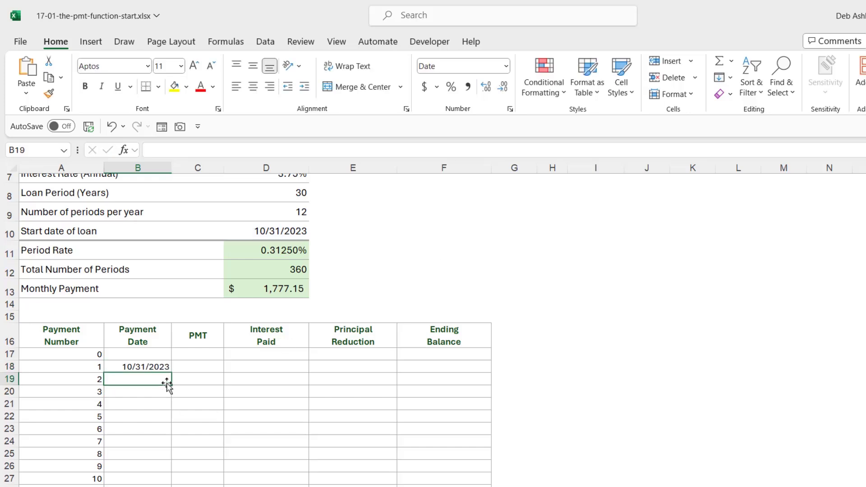
left_click(162, 368)
left_click_drag(172, 372, 171, 432)
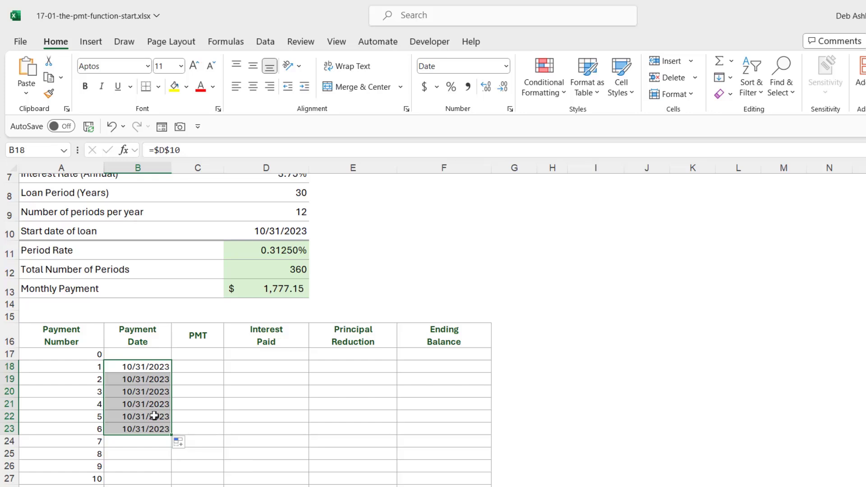
left_click_drag(170, 434, 172, 372)
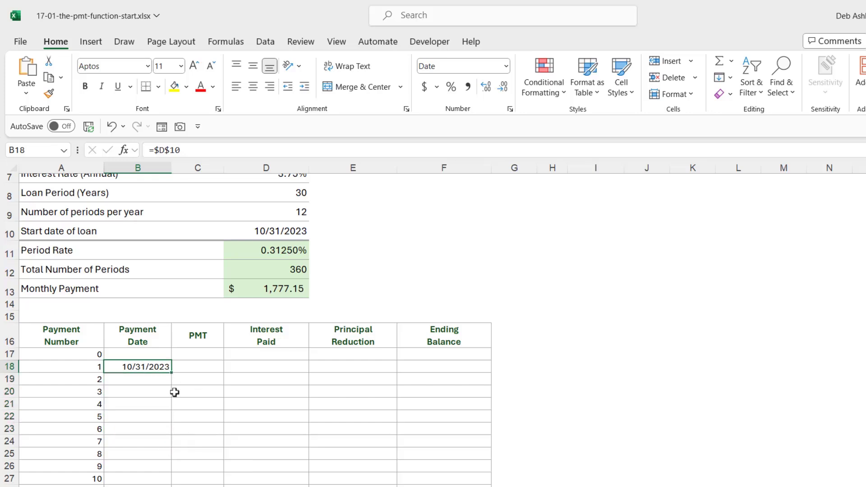
left_click(137, 381)
left_click(139, 391)
left_click(141, 403)
left_click(143, 417)
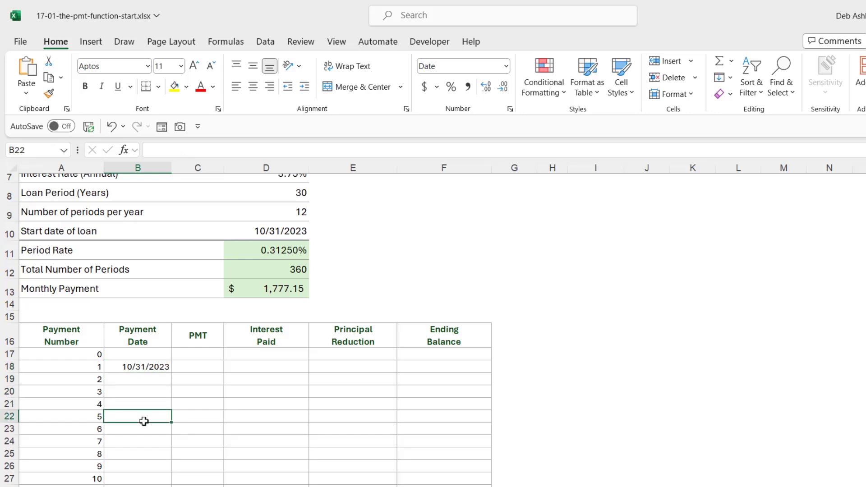
left_click(148, 367)
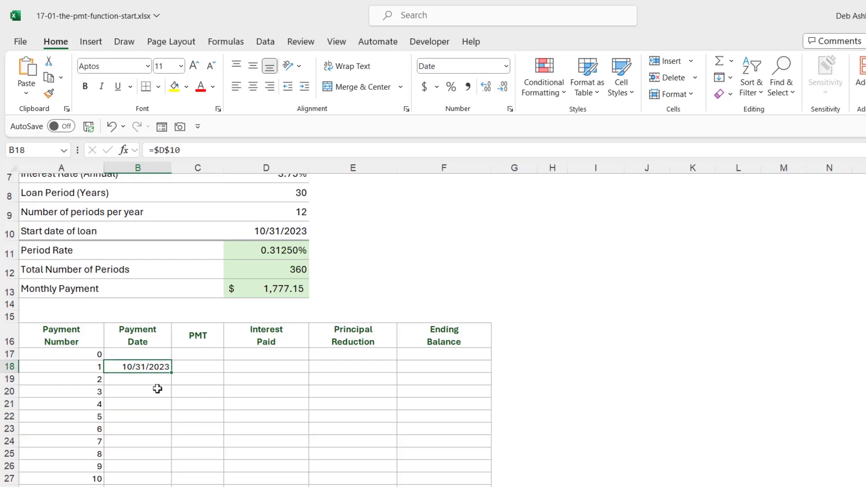
Step: Calculate the second Payment Date in B19 as the following month's end with =EOMONTH(B18,1)
left_click(148, 381)
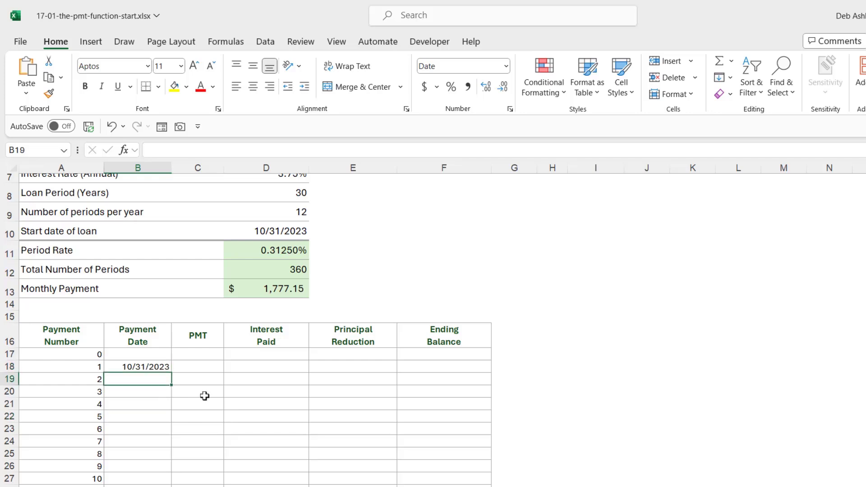
type("=EOMO")
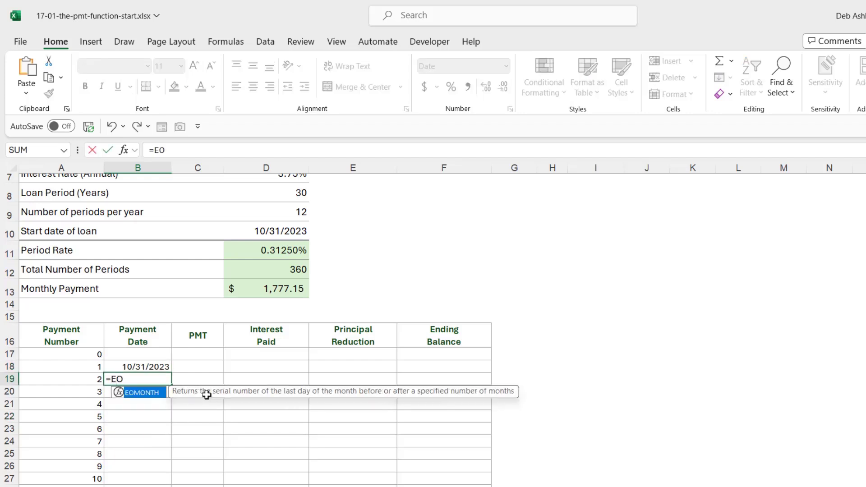
key("Tab")
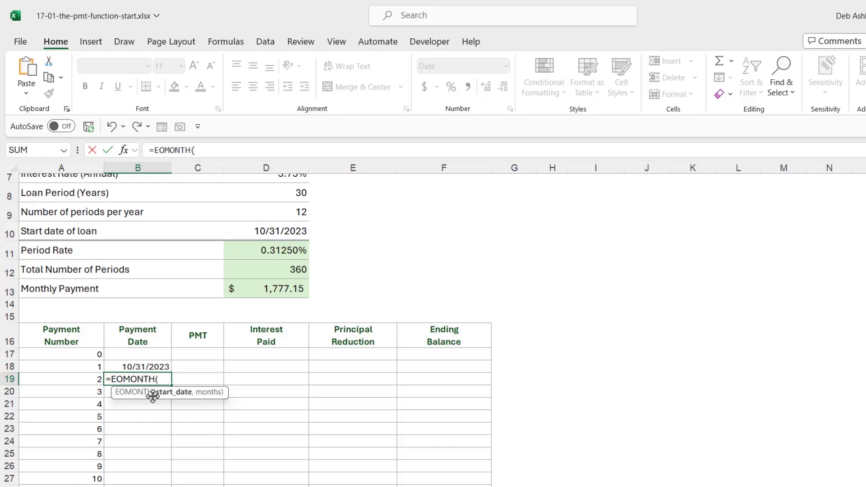
left_click(144, 368)
type(",")
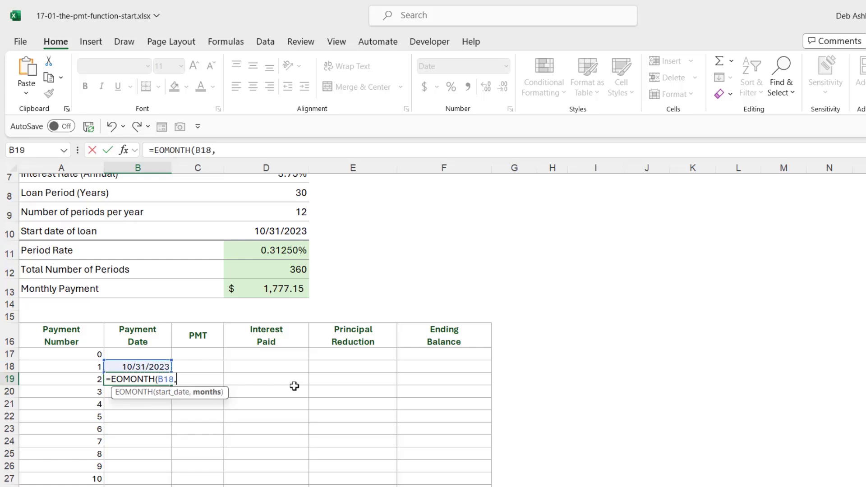
type("1)")
key("Return")
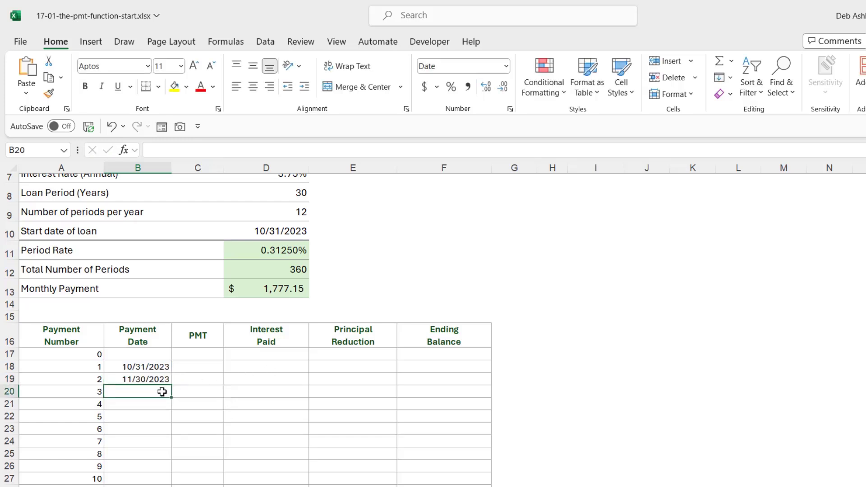
Step: Fill the EOMONTH formula from B19 down the Payment Date column alongside the remaining payment numbers
left_click(135, 381)
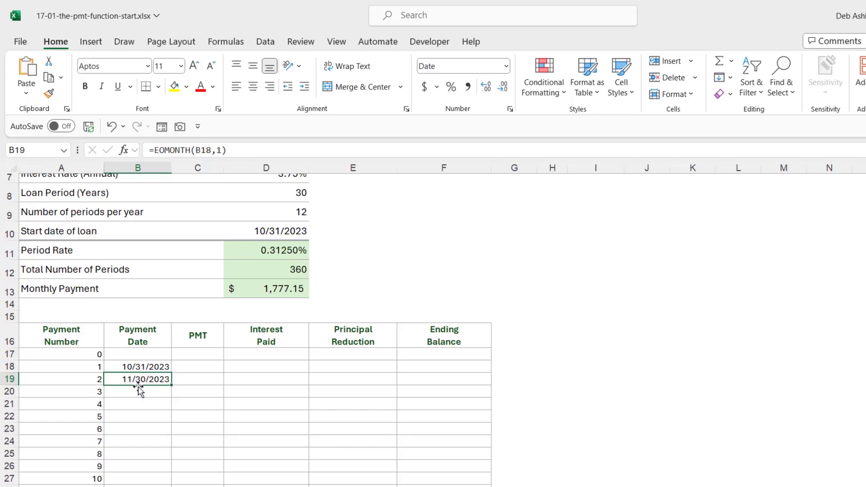
double_click(171, 384)
left_click(150, 414)
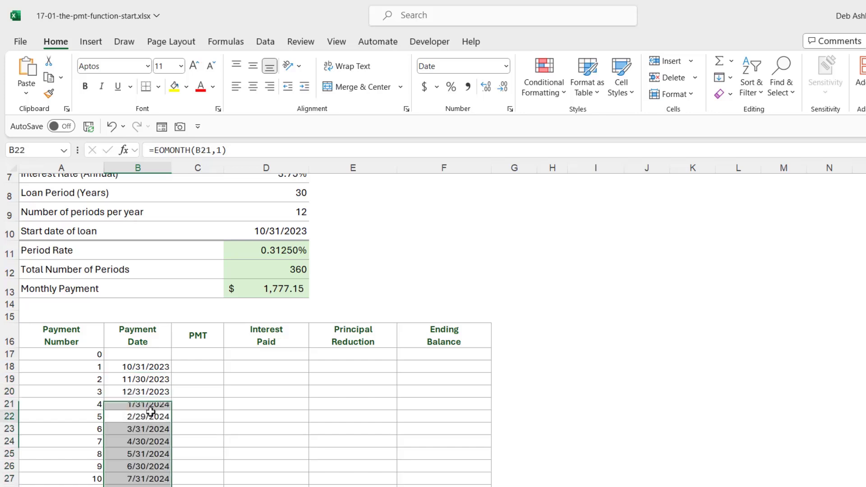
scroll(153, 396, "down", 2)
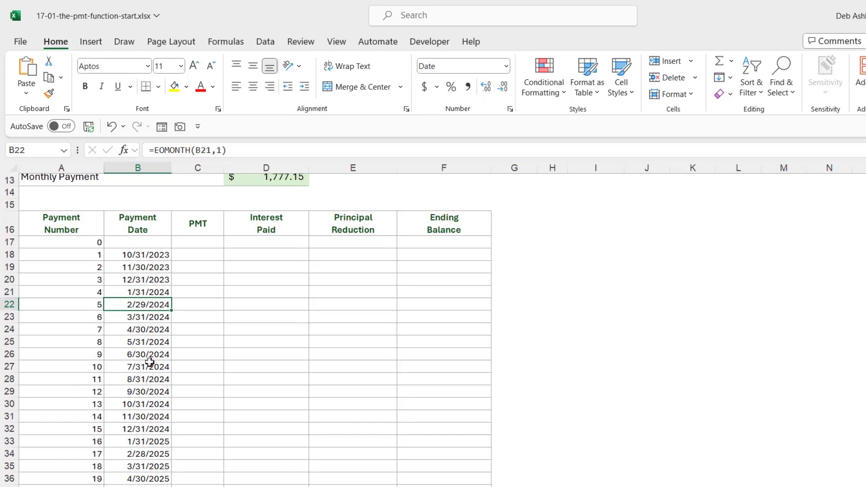
Step: Link the first PMT in C18 to the monthly payment with =$D$13 and fill it down the PMT column
scroll(198, 331, "up", 2)
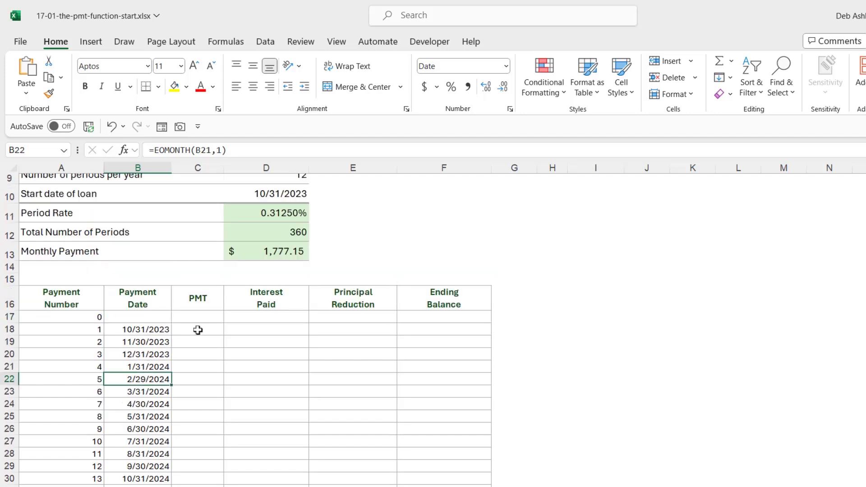
left_click(198, 329)
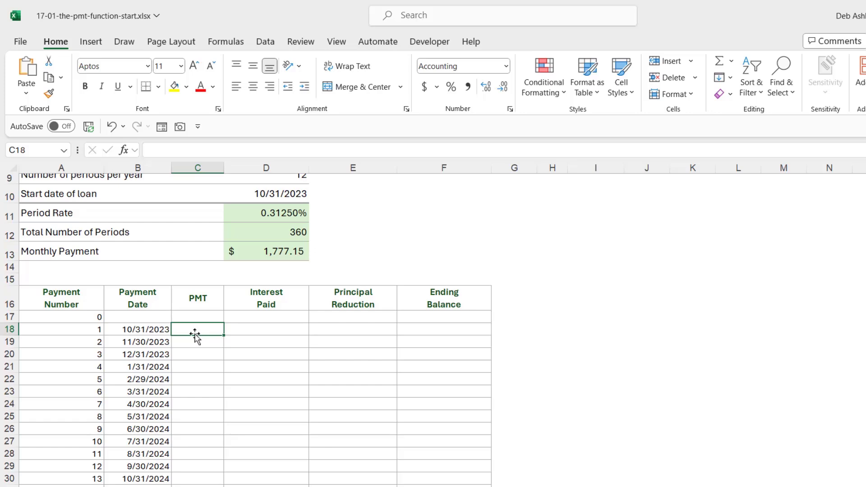
left_click(273, 253)
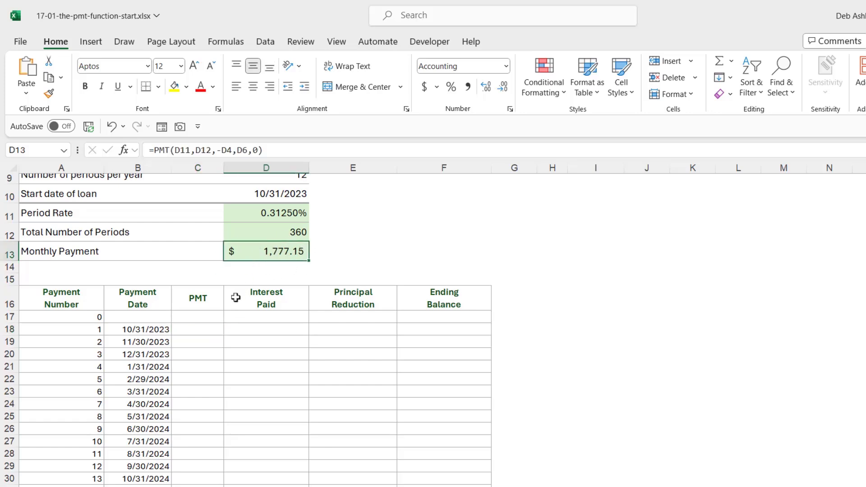
left_click(197, 328)
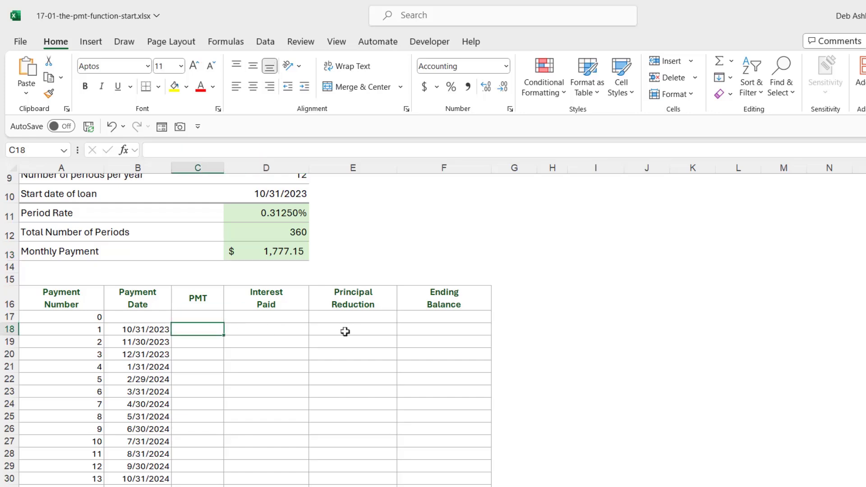
type("=")
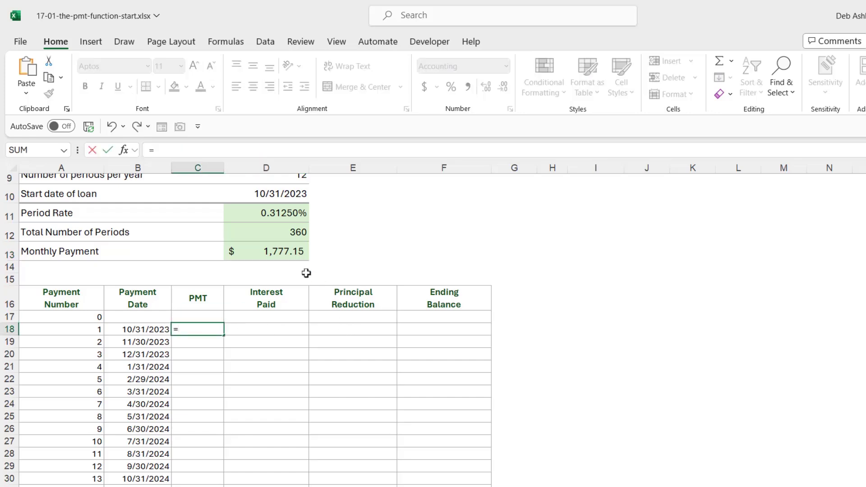
left_click(297, 252)
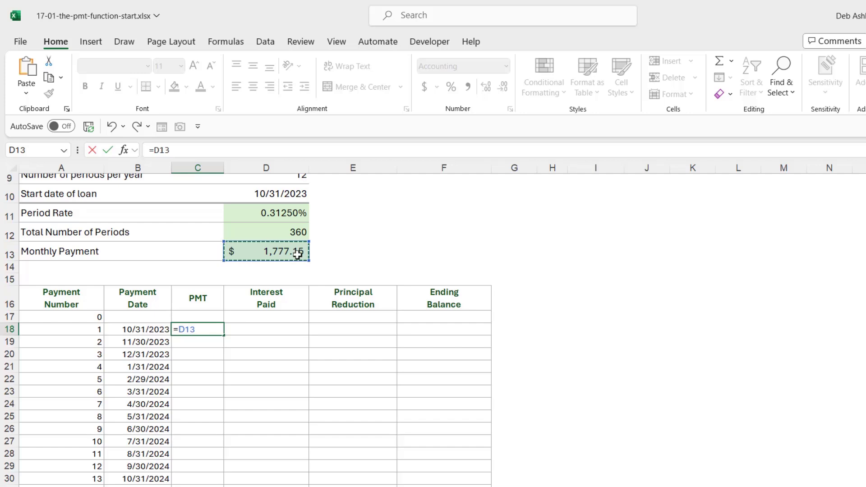
key("F4")
key("Return")
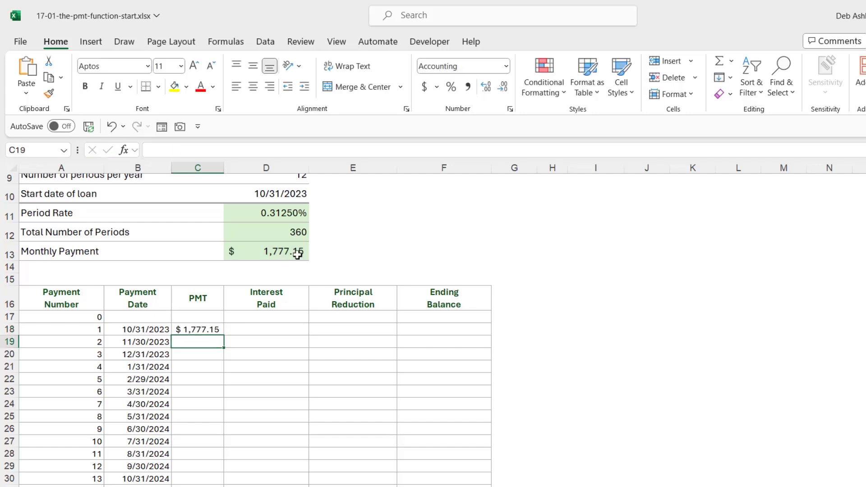
left_click(212, 329)
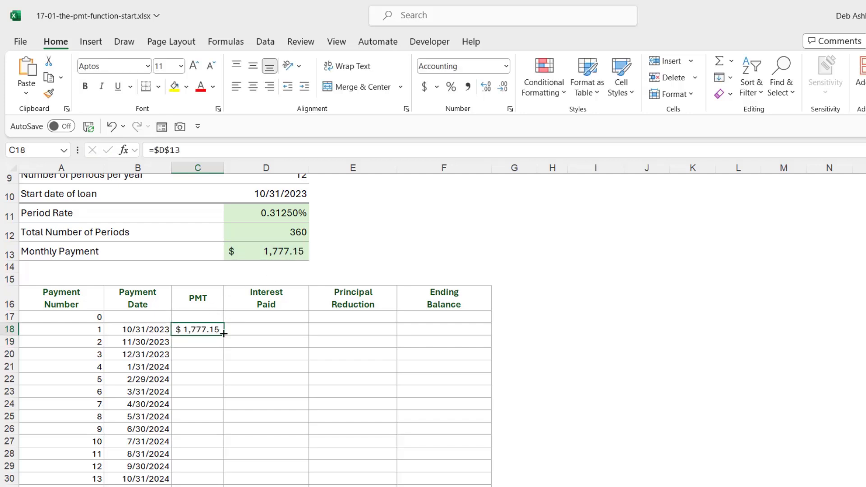
double_click(223, 333)
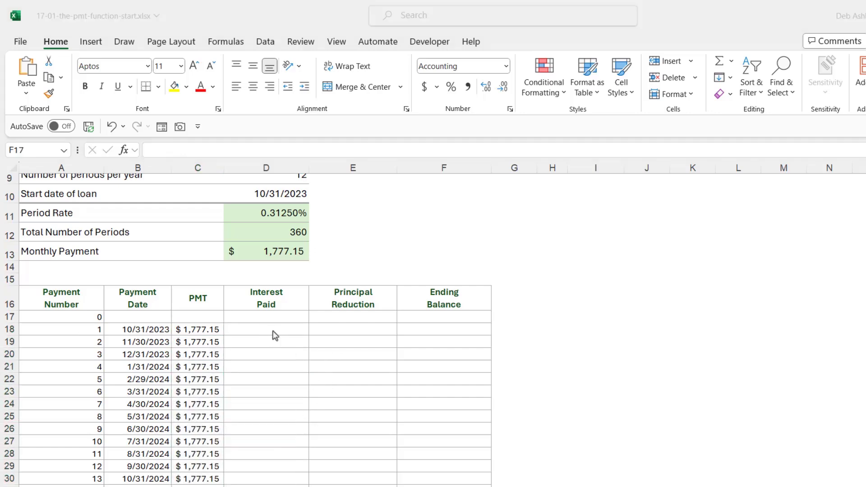
Step: Set the opening Ending Balance in F17 for payment number 0 to the loan amount with =D4
left_click(264, 330)
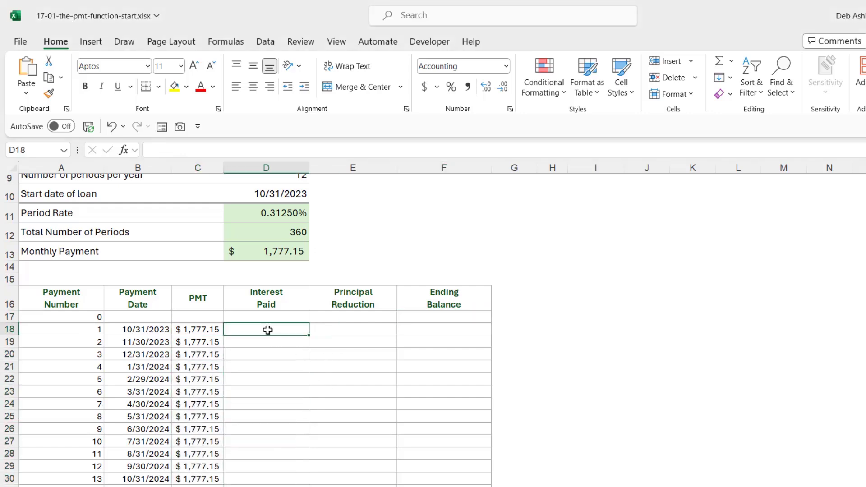
left_click(344, 331)
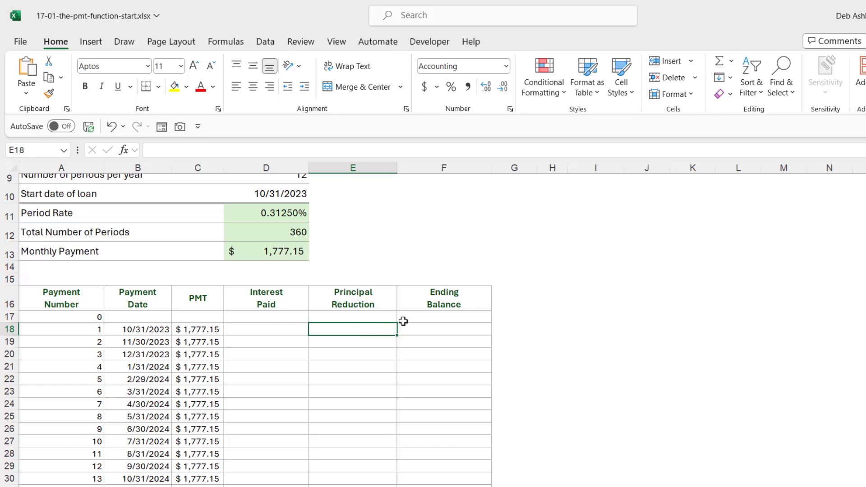
left_click(433, 317)
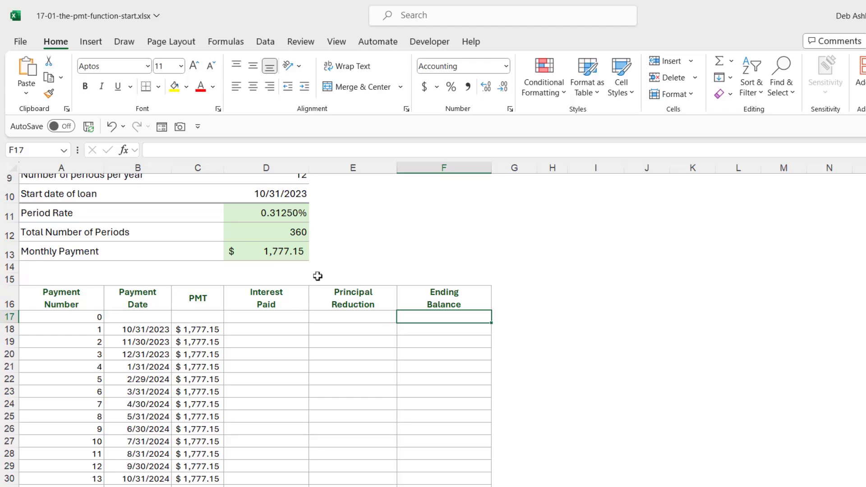
scroll(318, 276, "up", 2)
scroll(319, 240, "up", 1)
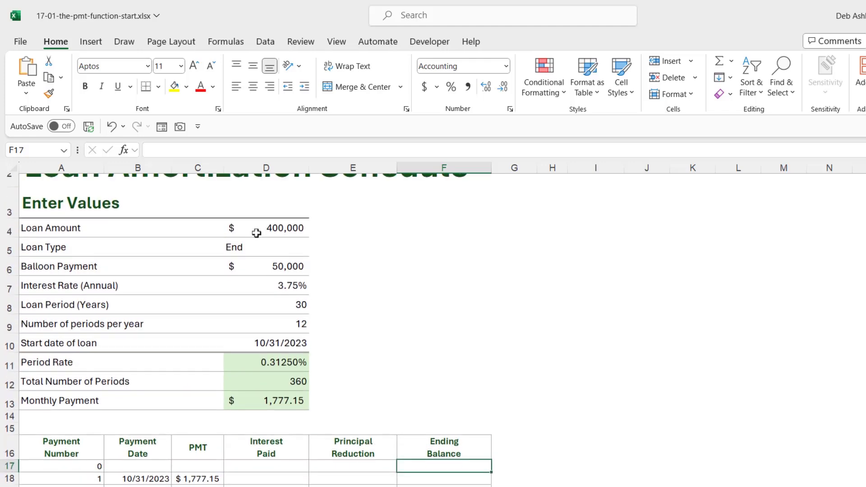
scroll(390, 282, "down", 1)
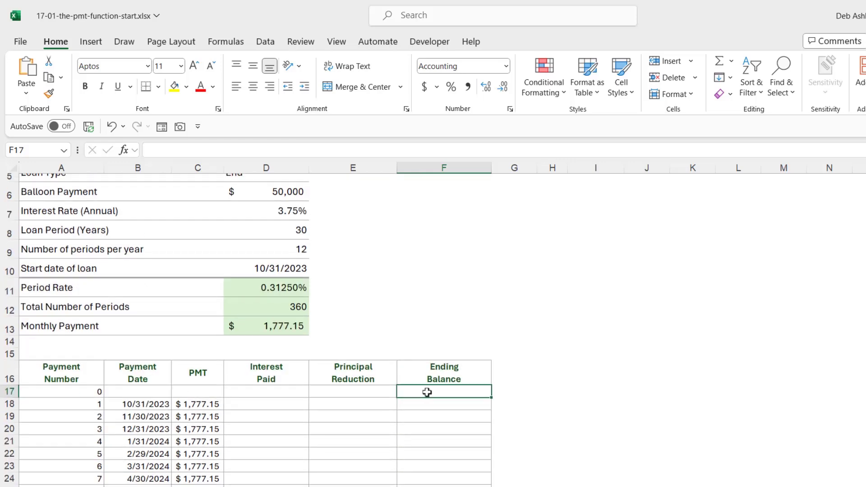
type("=")
scroll(428, 316, "up", 2)
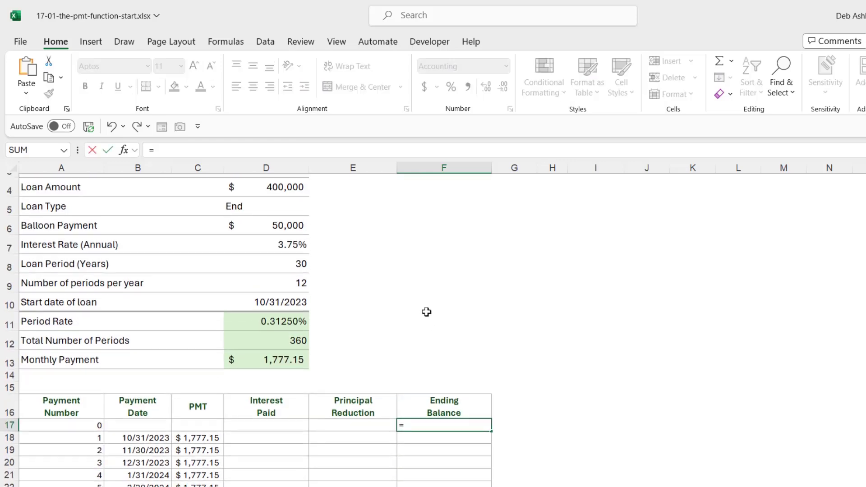
left_click(286, 228)
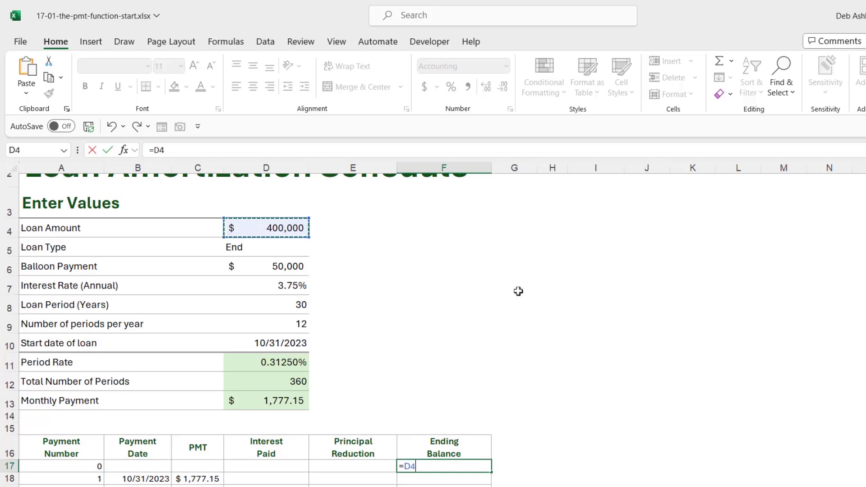
key("Return")
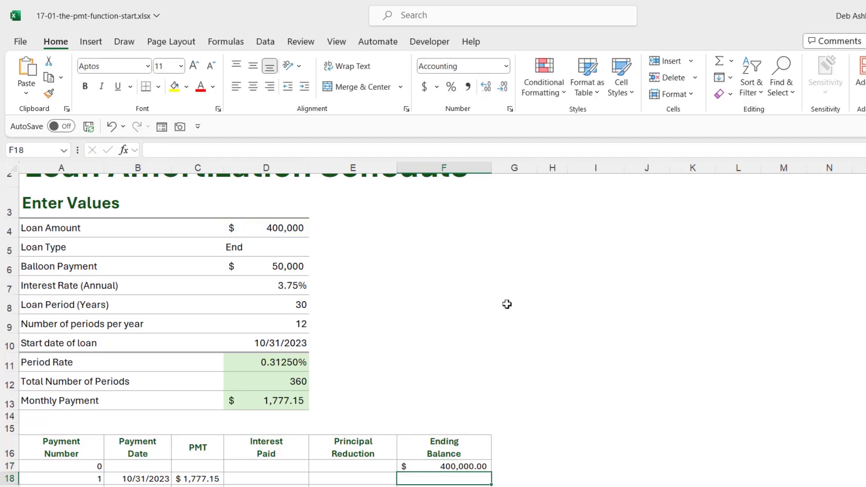
Step: Calculate the first Interest Paid in D18 as the previous balance times the absolute period rate with =F17*$D$11
scroll(497, 340, "down", 1)
scroll(496, 339, "down", 2)
left_click(470, 354)
scroll(524, 356, "down", 1)
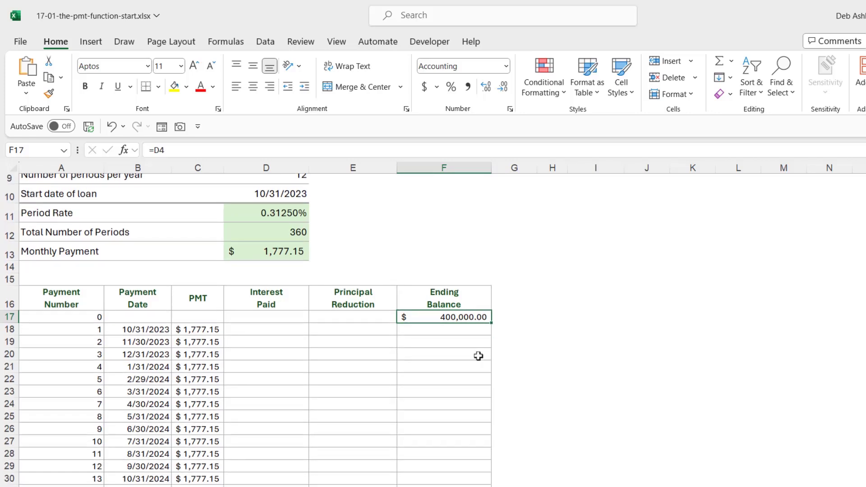
left_click(255, 331)
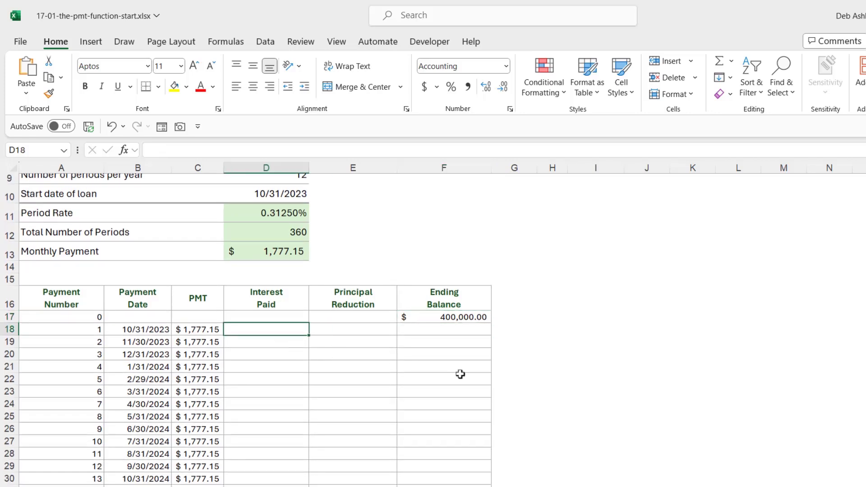
type("=")
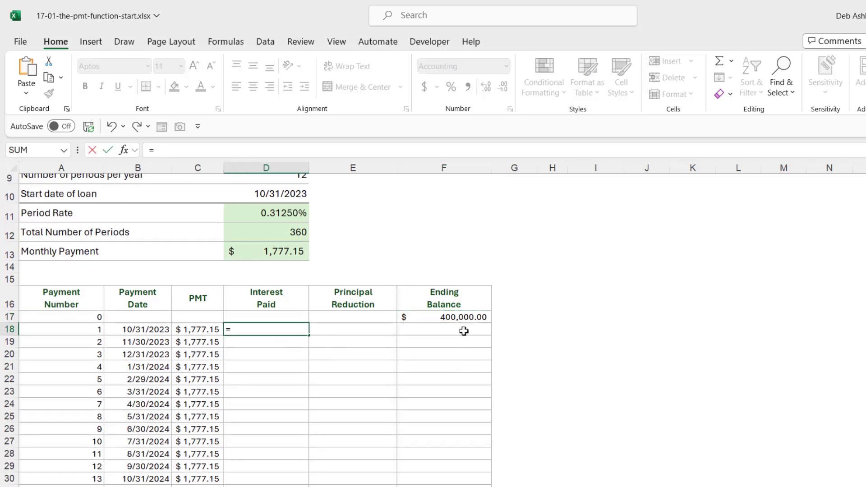
left_click(464, 318)
type("*")
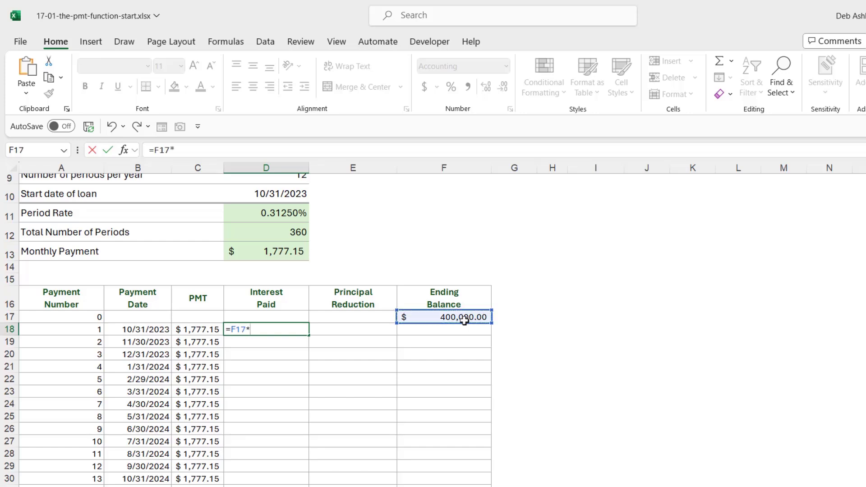
left_click(296, 218)
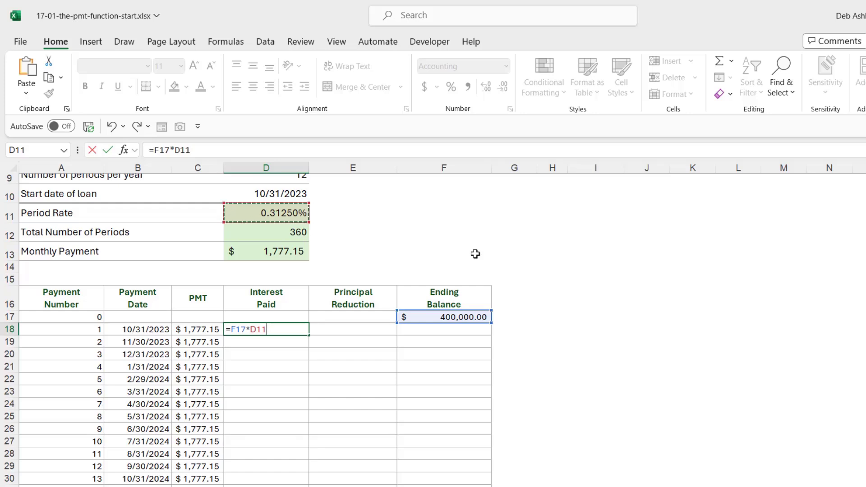
key("F4")
key("Return")
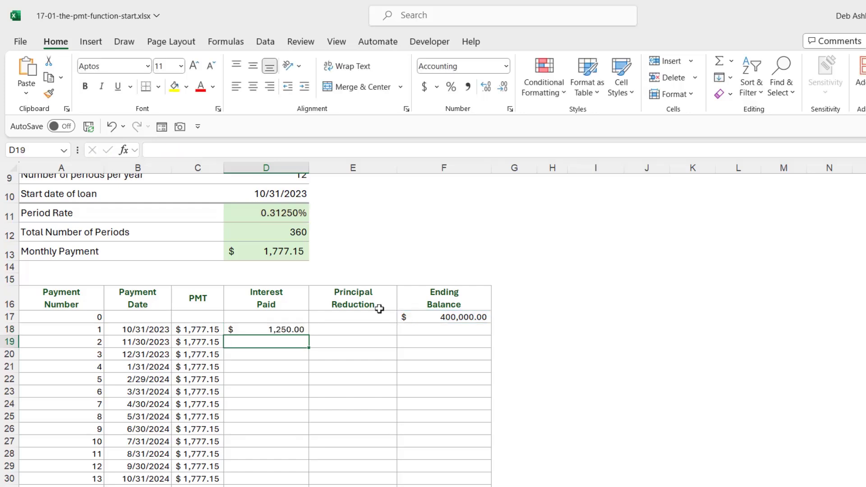
left_click(294, 329)
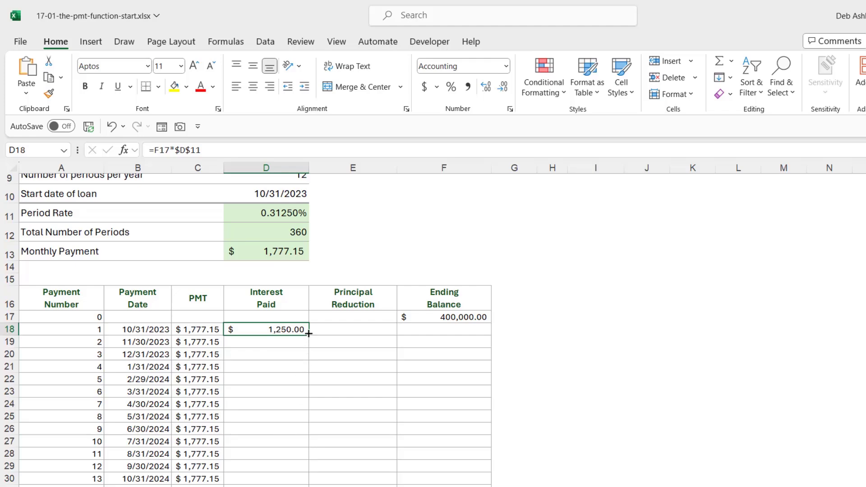
Step: Calculate the first Principal Reduction in E18 as the payment minus the interest with =C18-D18
left_click(347, 332)
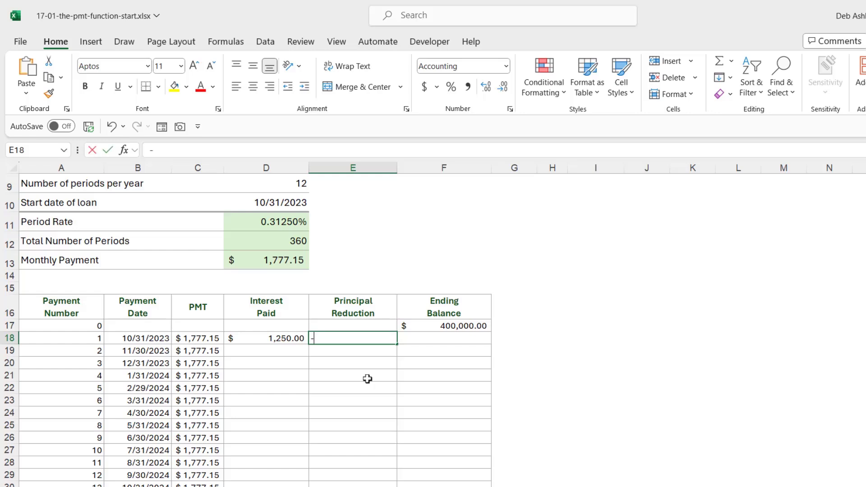
type("=")
key("Left")
key("Left")
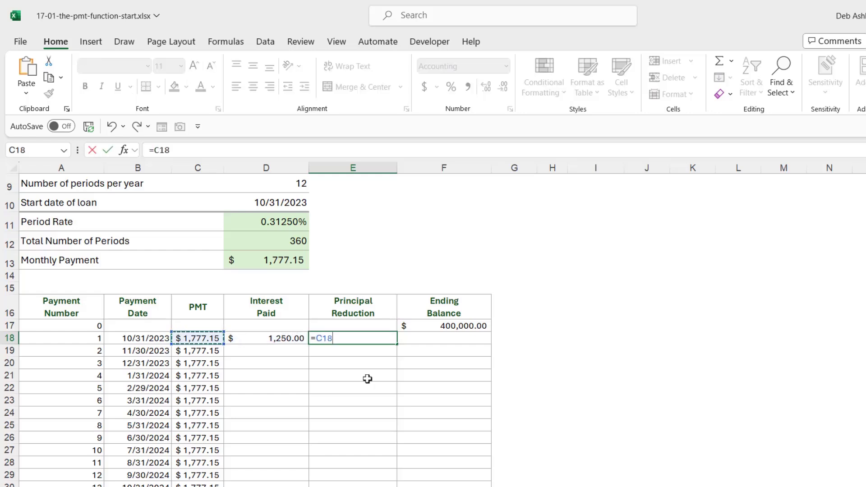
type("-")
key("Left")
key("Return")
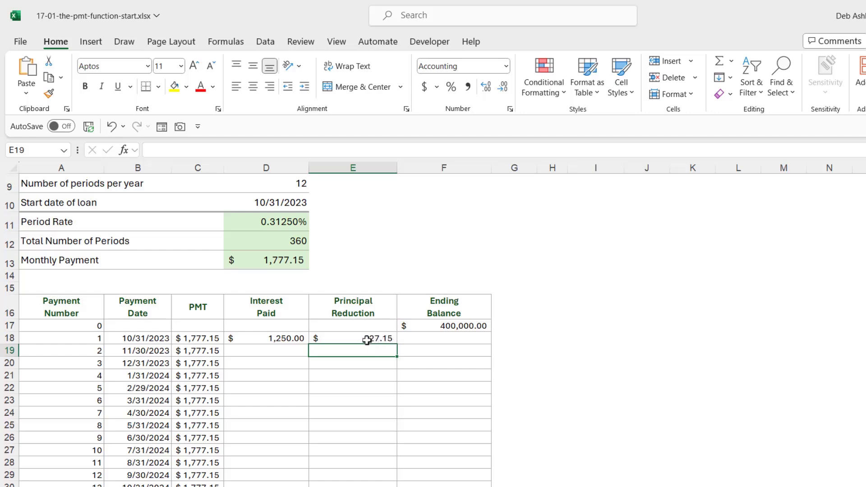
Step: Calculate the first payment's Ending Balance in F18 as the previous balance minus the principal reduction with =F17-E18
left_click(433, 339)
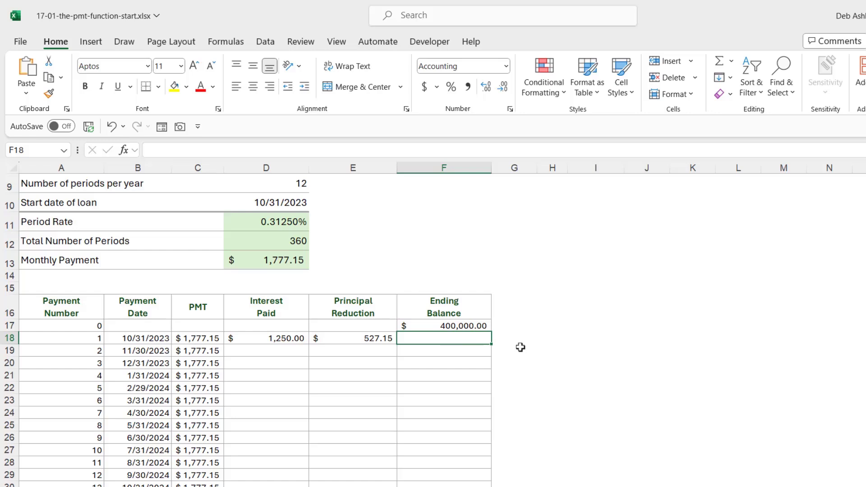
type("=")
left_click(474, 326)
type("-")
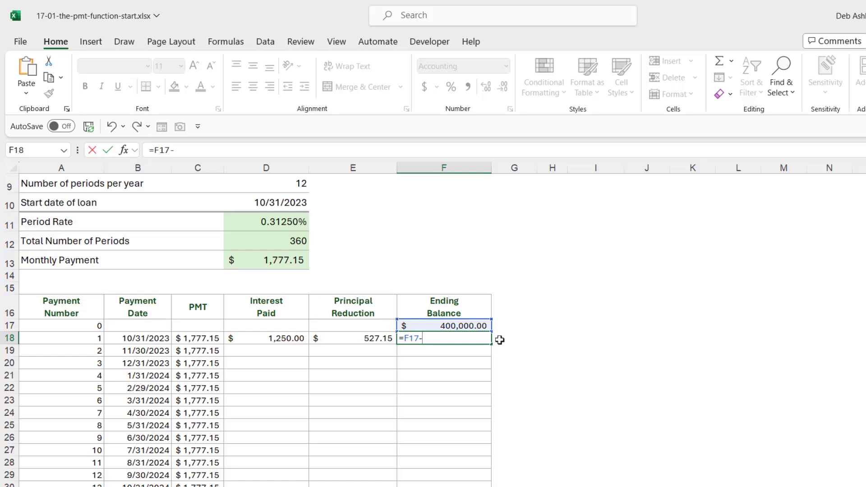
left_click(363, 338)
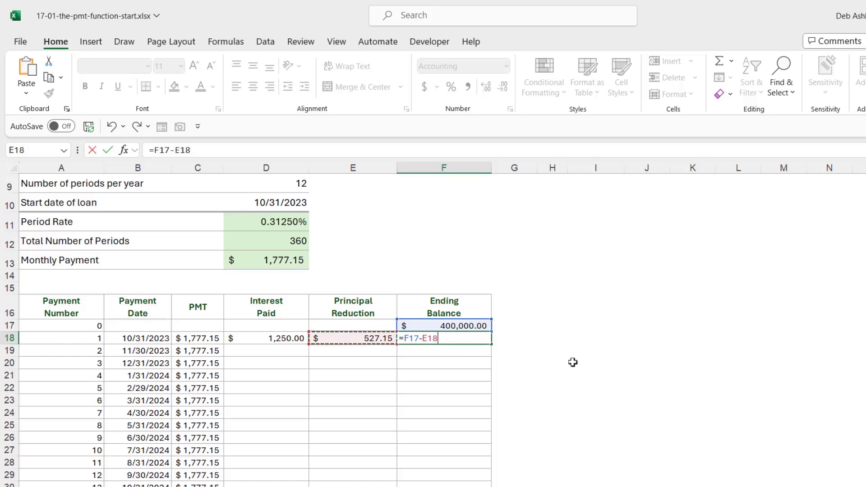
key("Return")
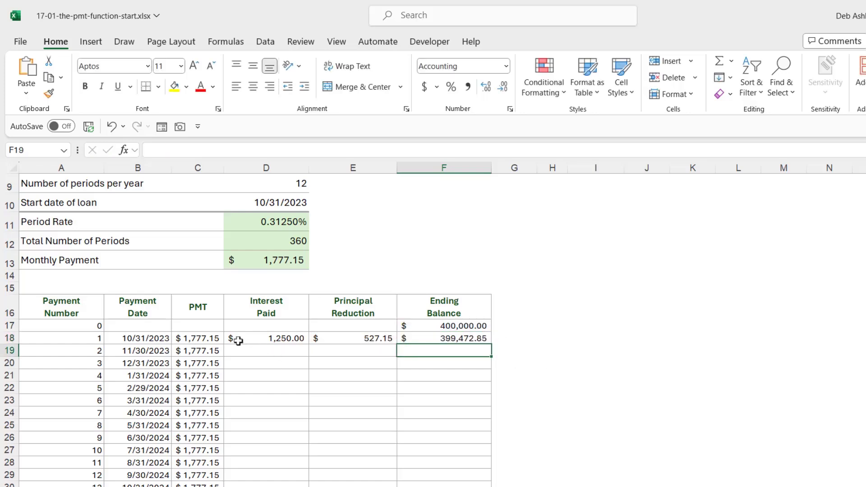
Step: Fill the Interest Paid, Principal Reduction and Ending Balance formulas from D18:F18 down the schedule and check the copied formulas
left_click_drag(238, 340, 451, 338)
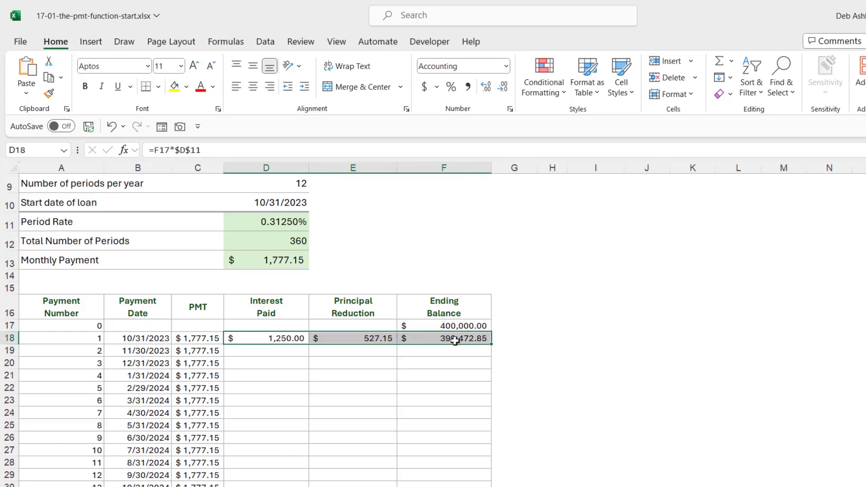
double_click(491, 344)
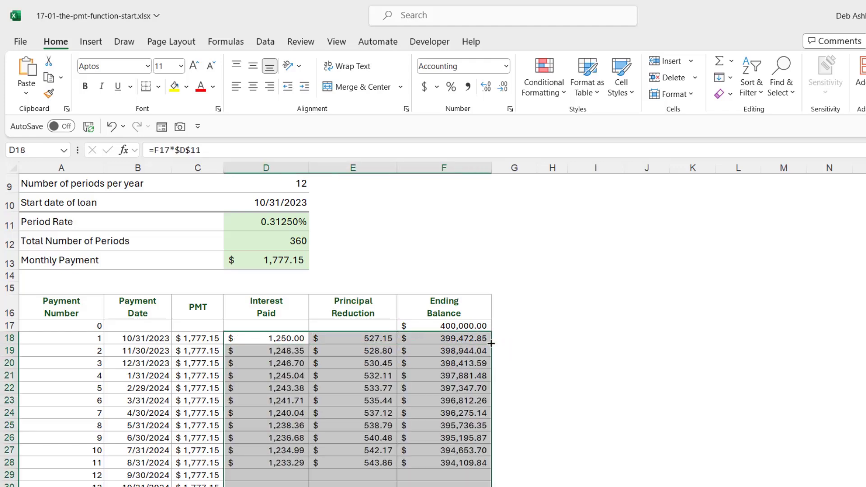
left_click(424, 372)
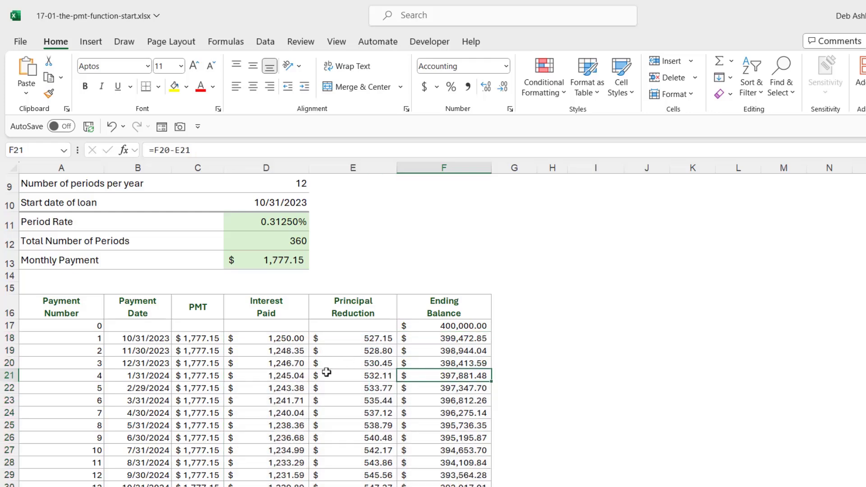
left_click(287, 386)
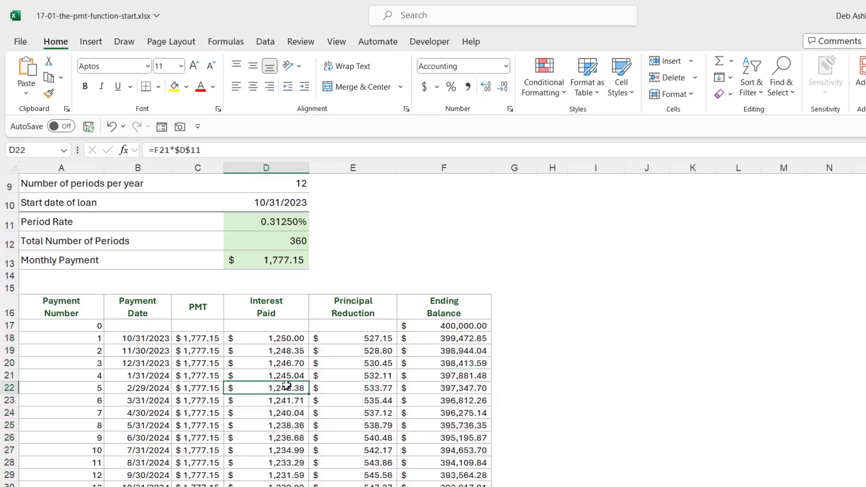
Step: Compare the Balloon Payment entered in row 6 with the Ending Balance of the schedule's last payment in F377
left_click(438, 351)
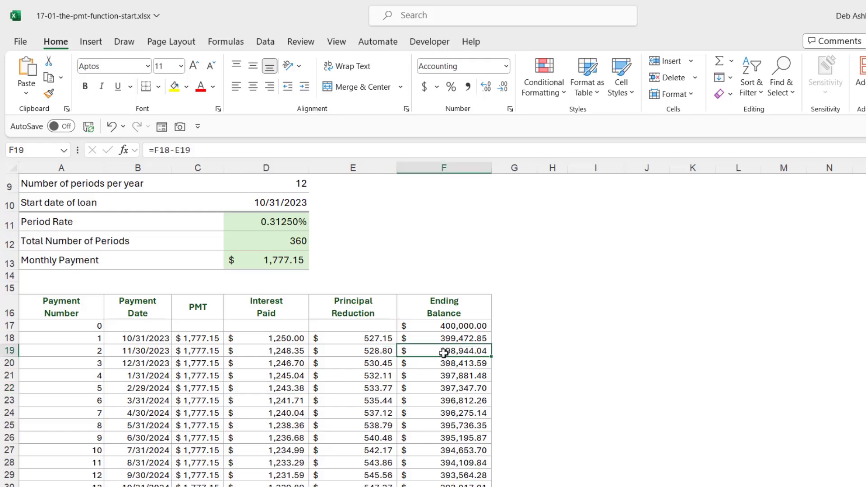
scroll(350, 341, "up", 3)
left_click_drag(61, 276, 280, 277)
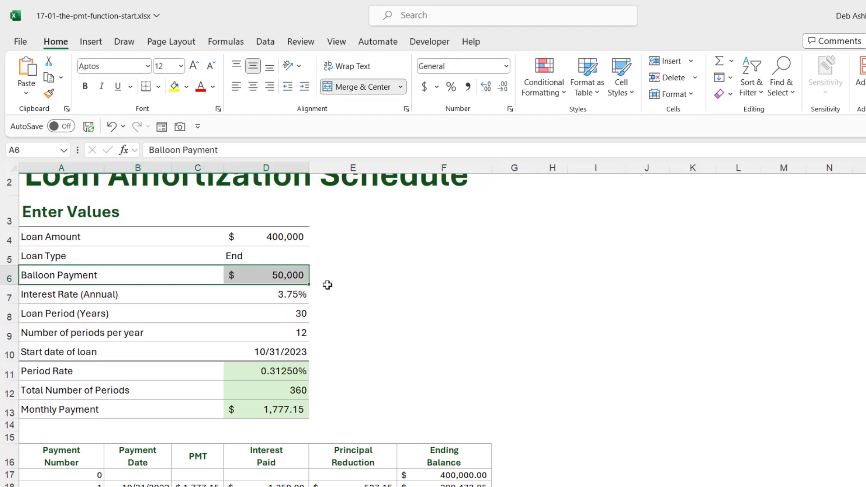
scroll(390, 341, "down", 3)
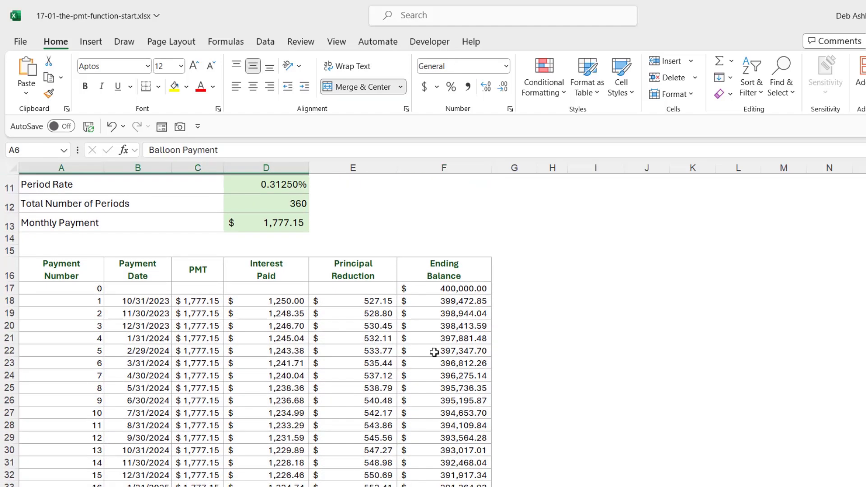
left_click(434, 353)
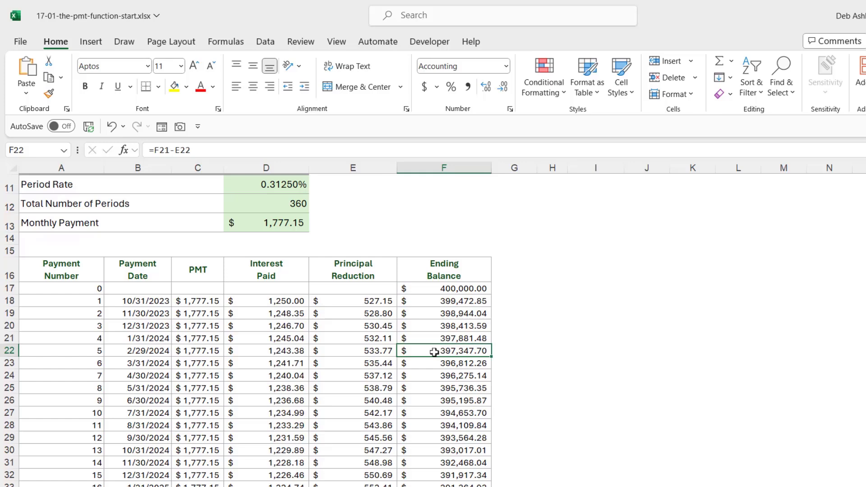
key("ctrl+Down")
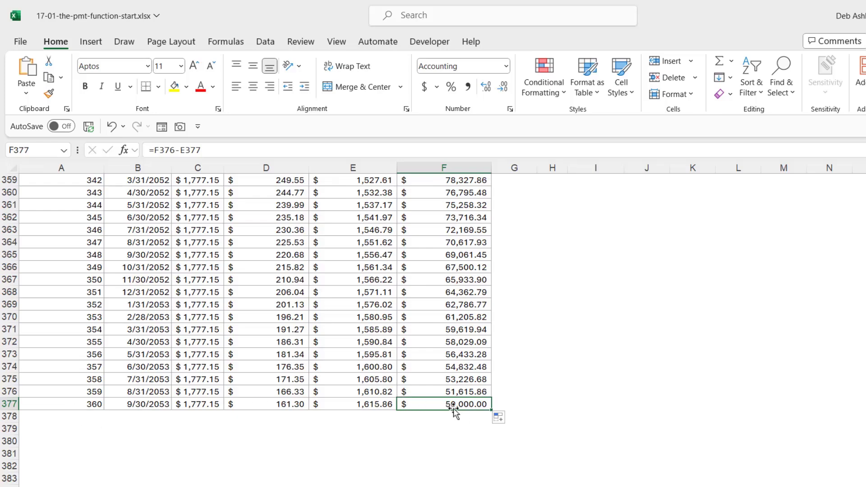
Step: Examine the last payment's Interest Paid, Principal Reduction and Ending Balance in row 377, and return to the start of the schedule
left_click(259, 405)
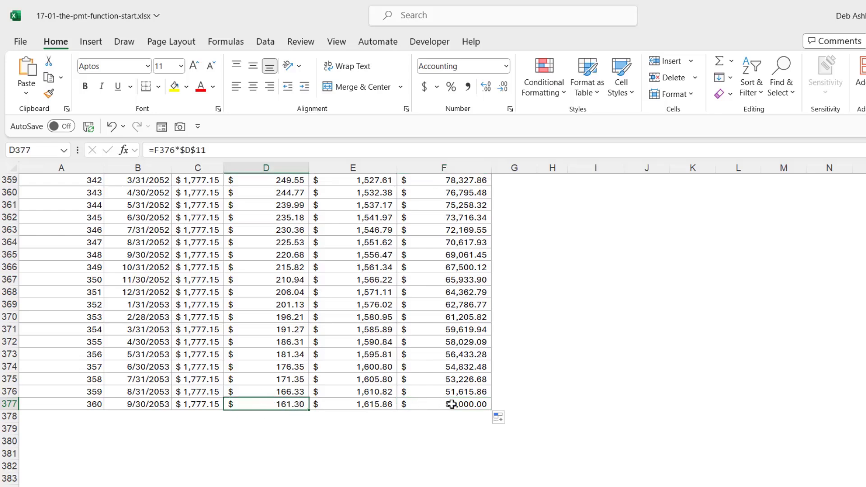
left_click(356, 404)
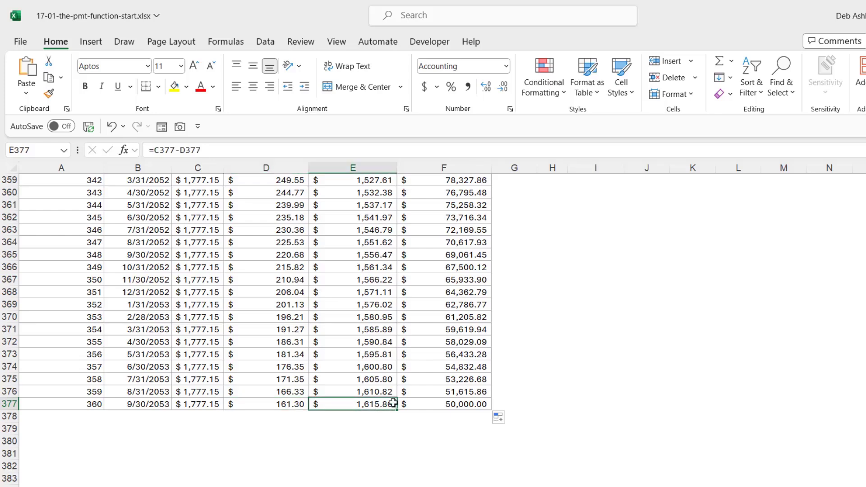
left_click(440, 401)
key("ctrl+Up")
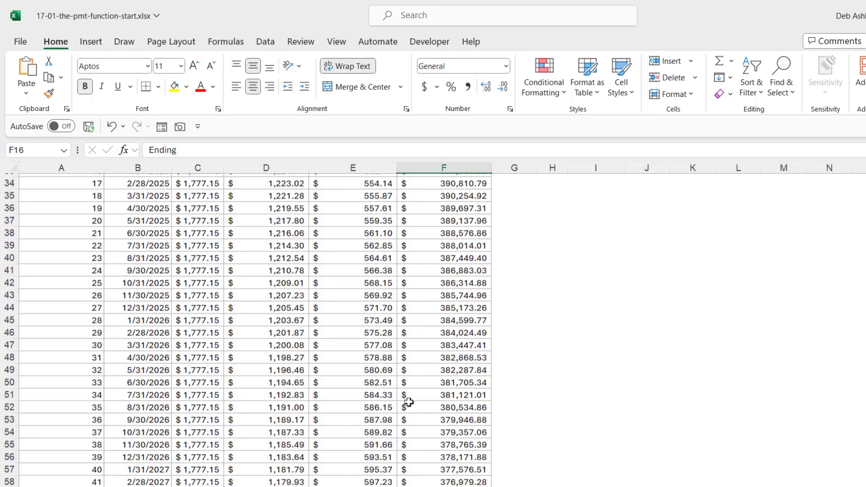
scroll(386, 344, "up", 3)
scroll(386, 344, "up", 1)
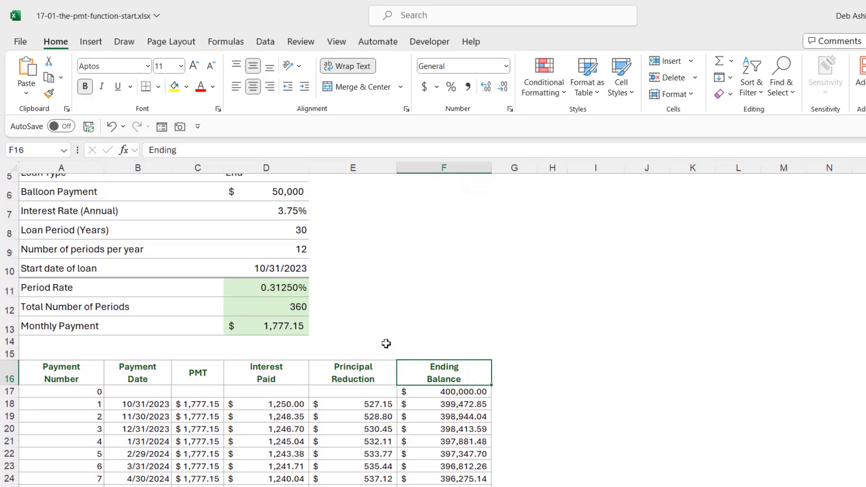